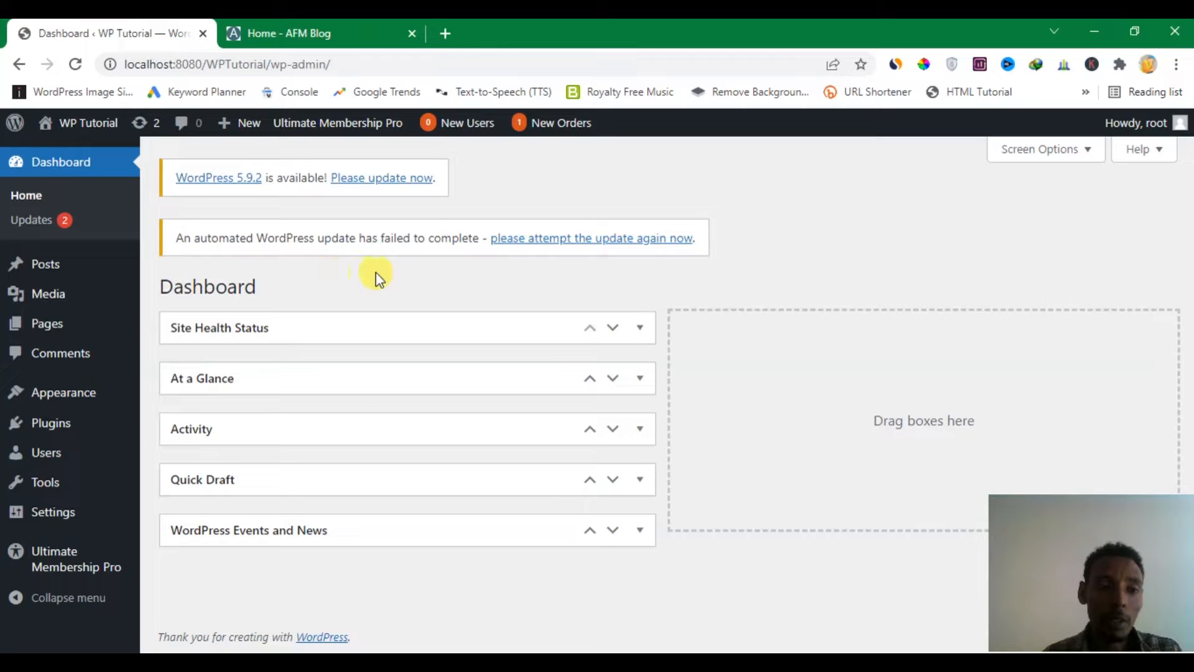
- Go to the site's Menus settings and name the new menu Main Menu
{"action": "mouse_move", "coordinate": [84, 393]}
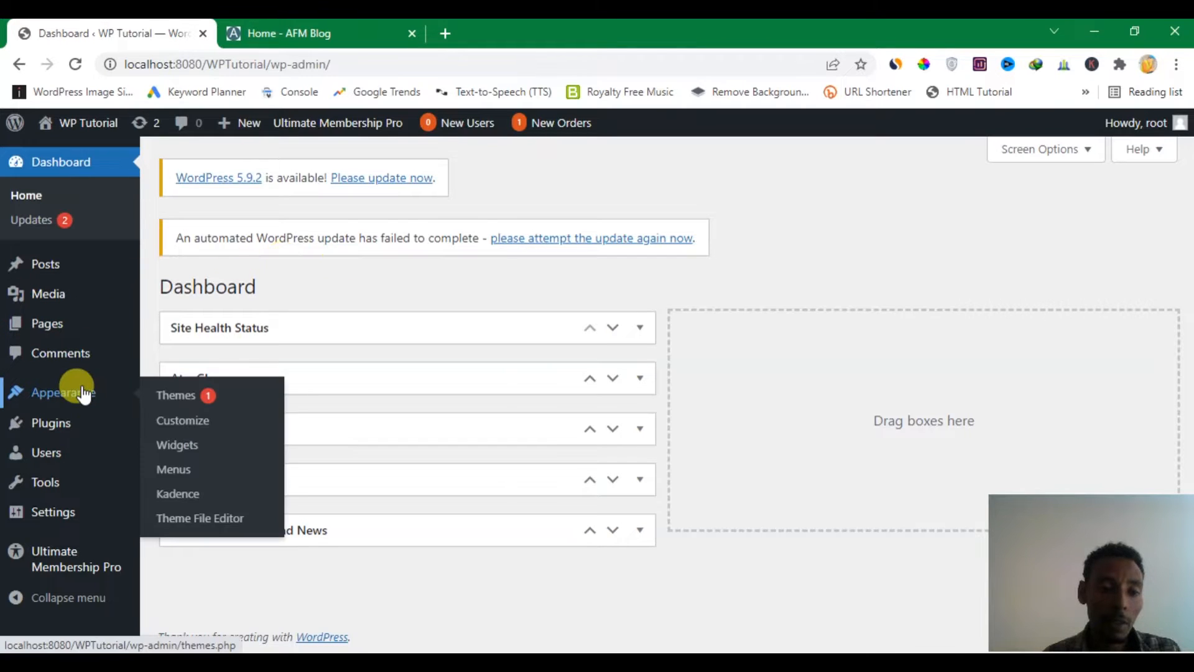
{"action": "left_click", "coordinate": [186, 477]}
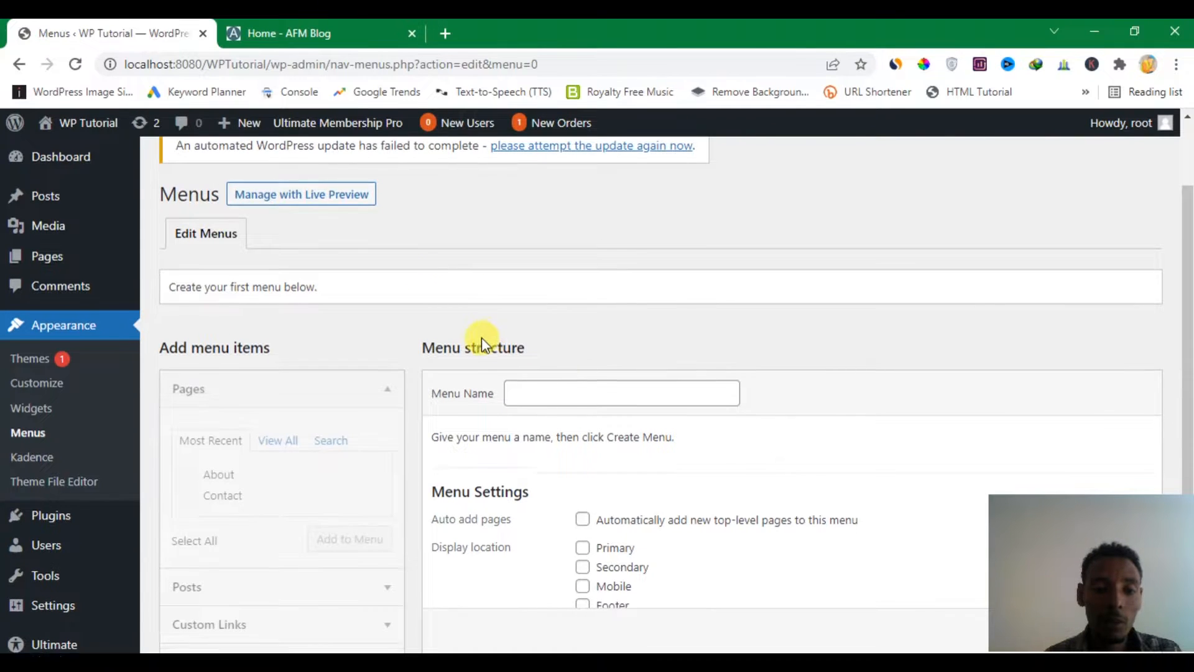
{"action": "scroll", "coordinate": [480, 341], "scroll_direction": "down", "scroll_amount": 2}
{"action": "left_click_drag", "start_coordinate": [415, 263], "coordinate": [527, 274]}
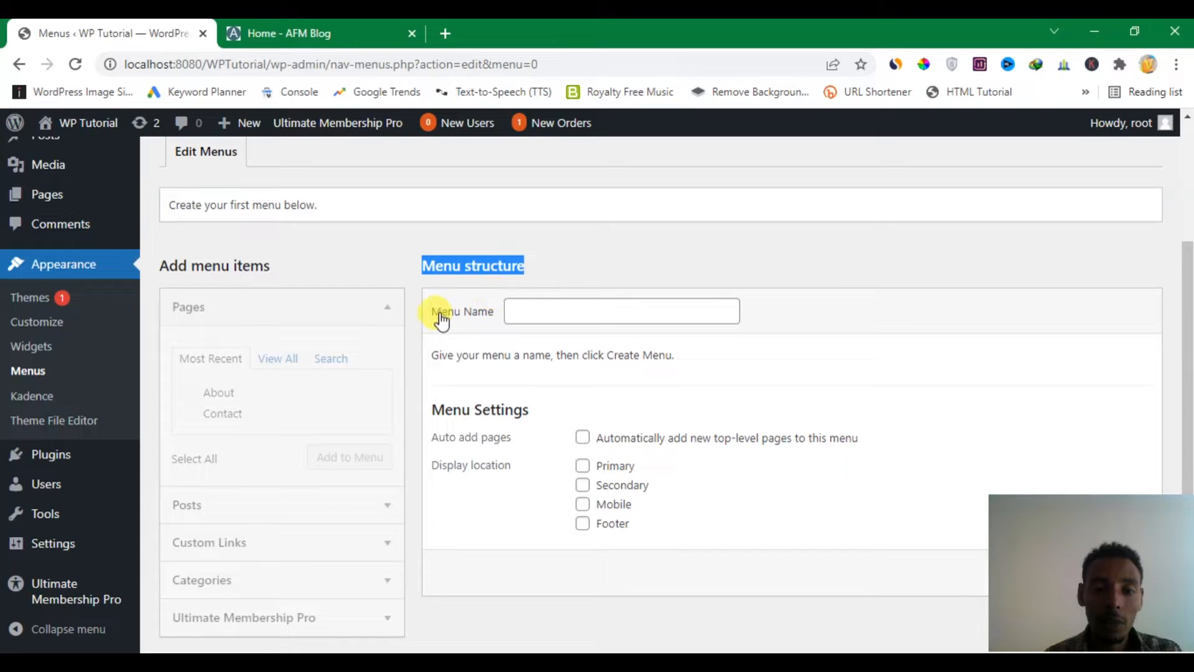
{"action": "left_click", "coordinate": [540, 312]}
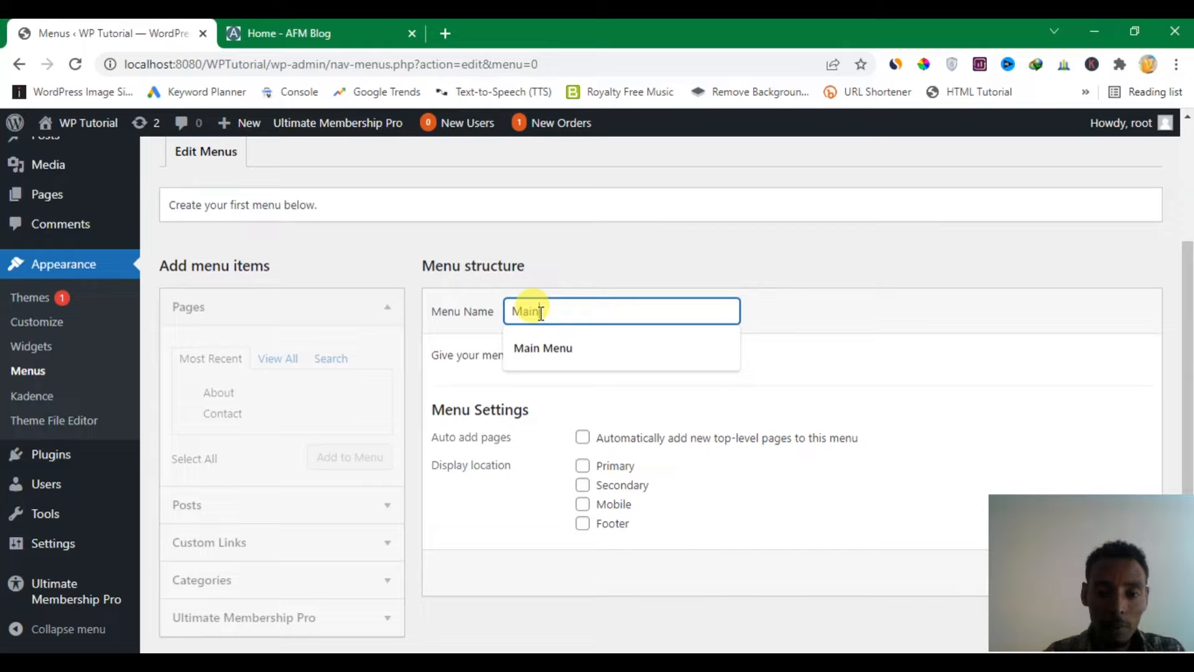
{"action": "left_click", "coordinate": [543, 348]}
- Assign the menu to the Primary display location and create it
{"action": "scroll", "coordinate": [497, 352], "scroll_direction": "down", "scroll_amount": 1}
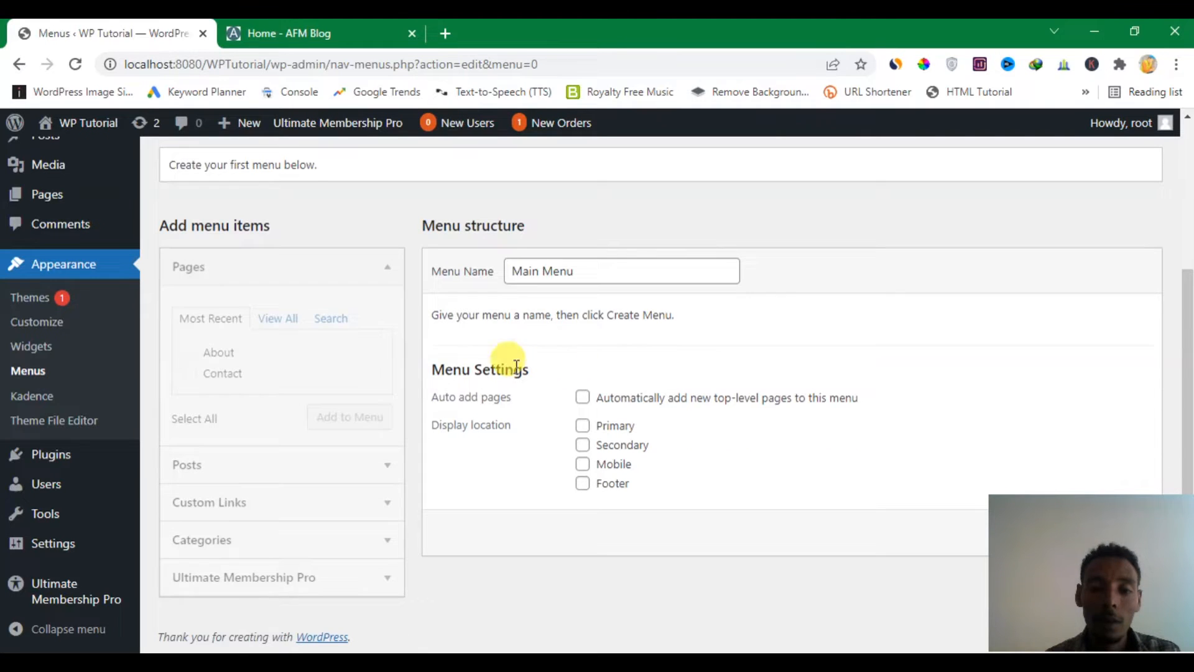
{"action": "triple_click", "coordinate": [453, 370]}
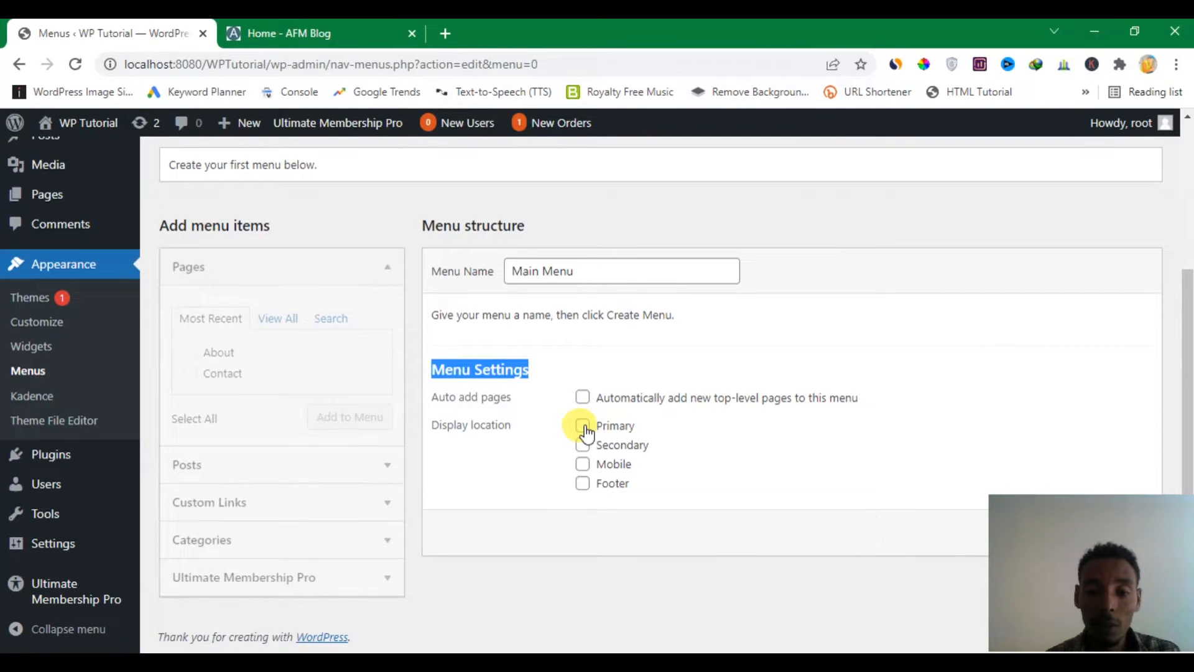
{"action": "left_click_drag", "start_coordinate": [1013, 522], "coordinate": [473, 495]}
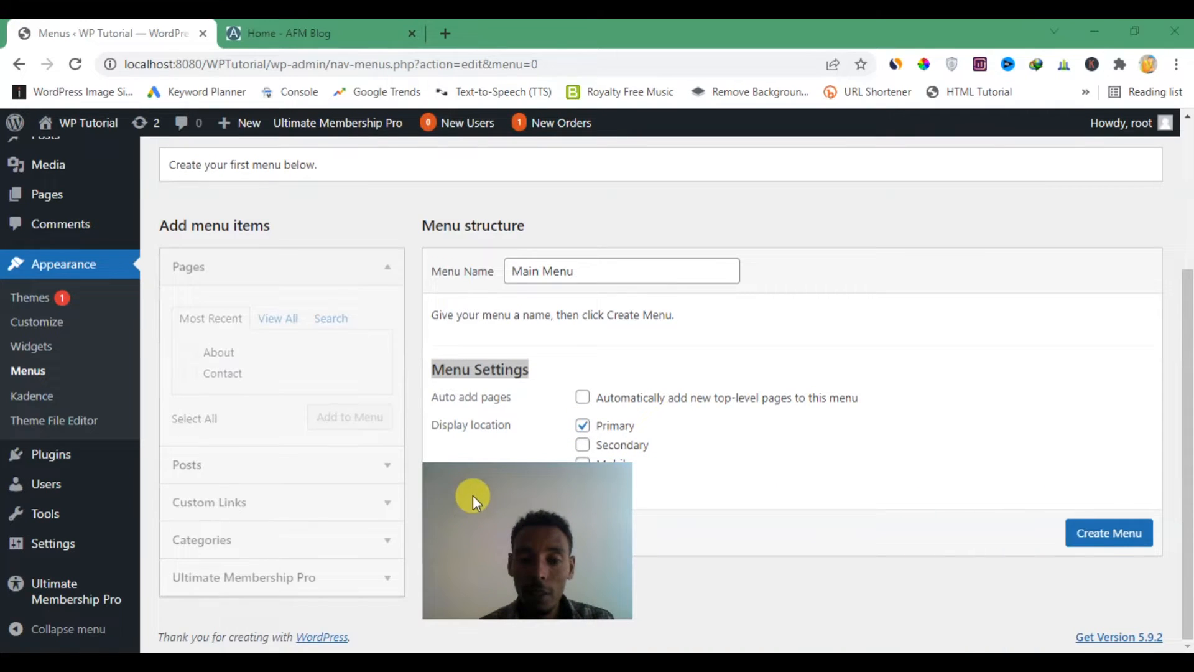
{"action": "left_click", "coordinate": [1097, 539]}
{"action": "left_click_drag", "start_coordinate": [567, 520], "coordinate": [1002, 495]}
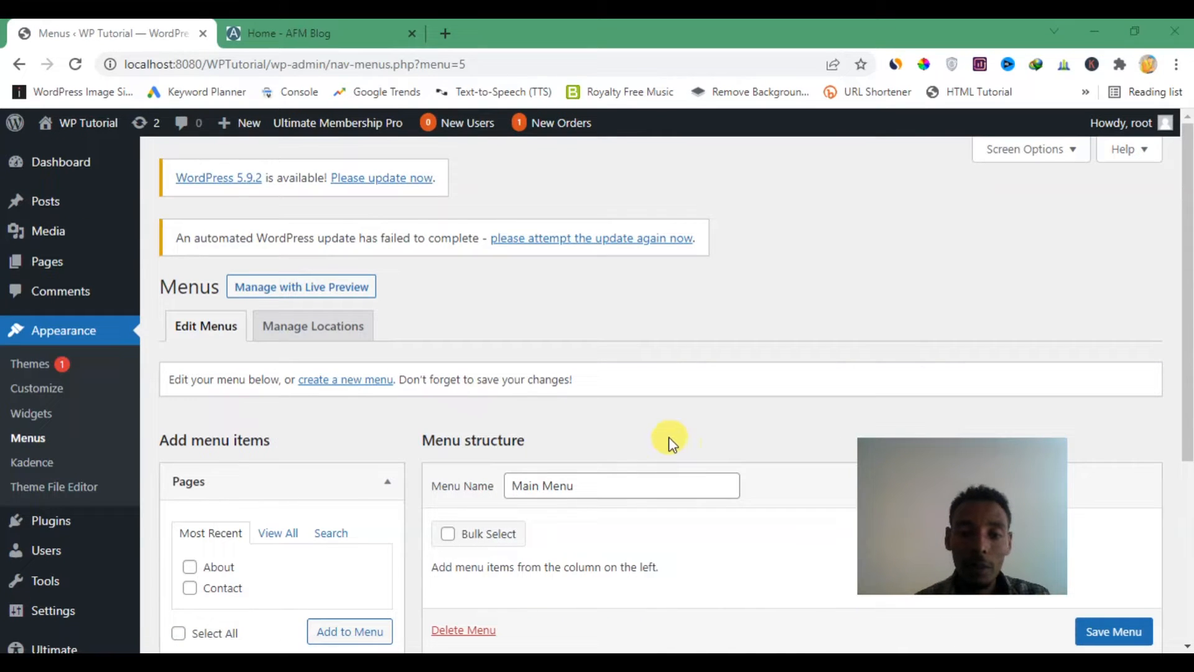
- Look at the header navigation on the AFM Blog site as an example, and return to the menu editor
{"action": "left_click_drag", "start_coordinate": [1184, 398], "coordinate": [1181, 450]}
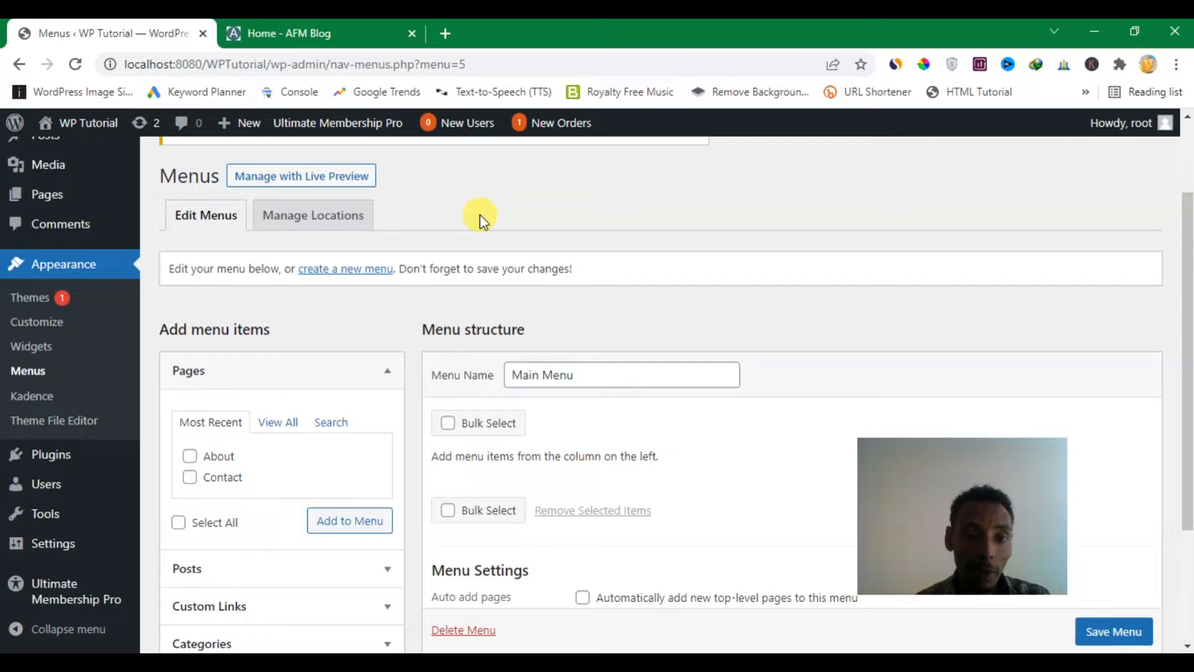
{"action": "left_click", "coordinate": [312, 34]}
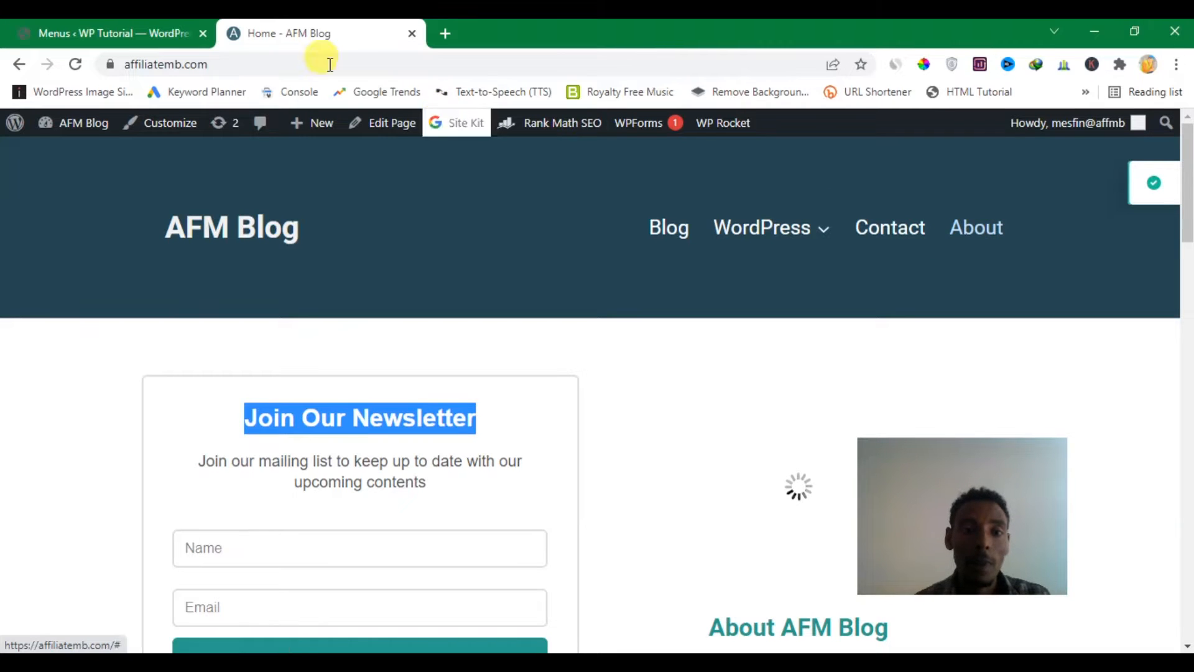
{"action": "left_click", "coordinate": [128, 20]}
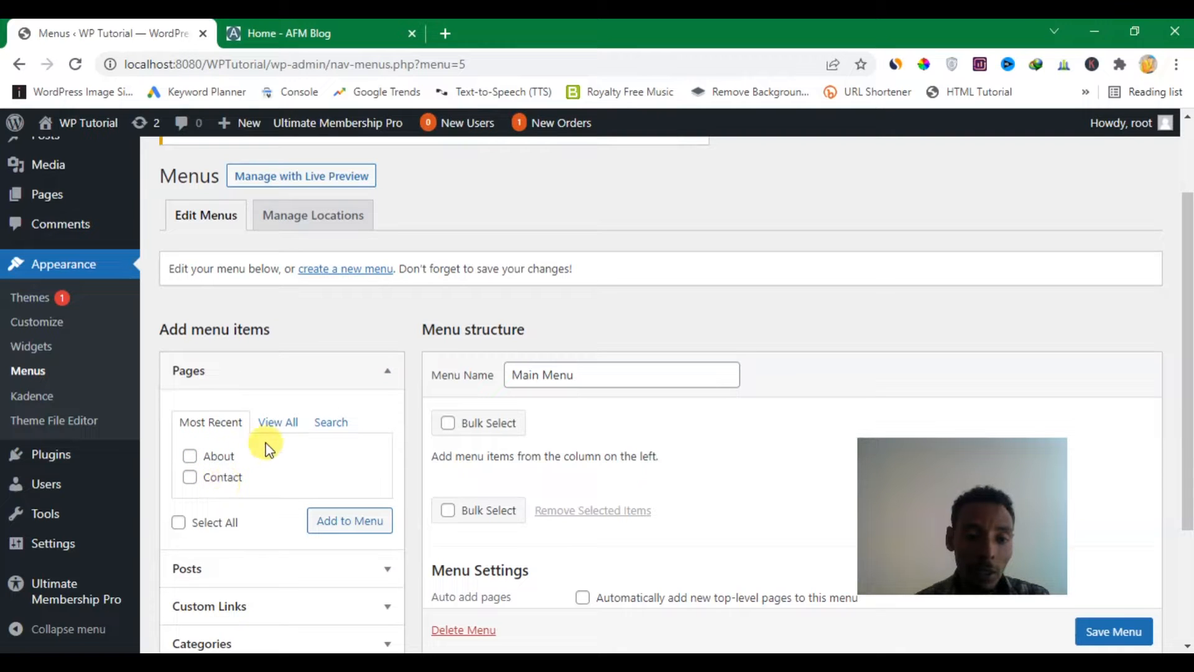
- Add the Home, Blog, About and Contact pages to Main Menu and save the menu
{"action": "left_click", "coordinate": [274, 429]}
{"action": "scroll", "coordinate": [249, 457], "scroll_direction": "down", "scroll_amount": 3}
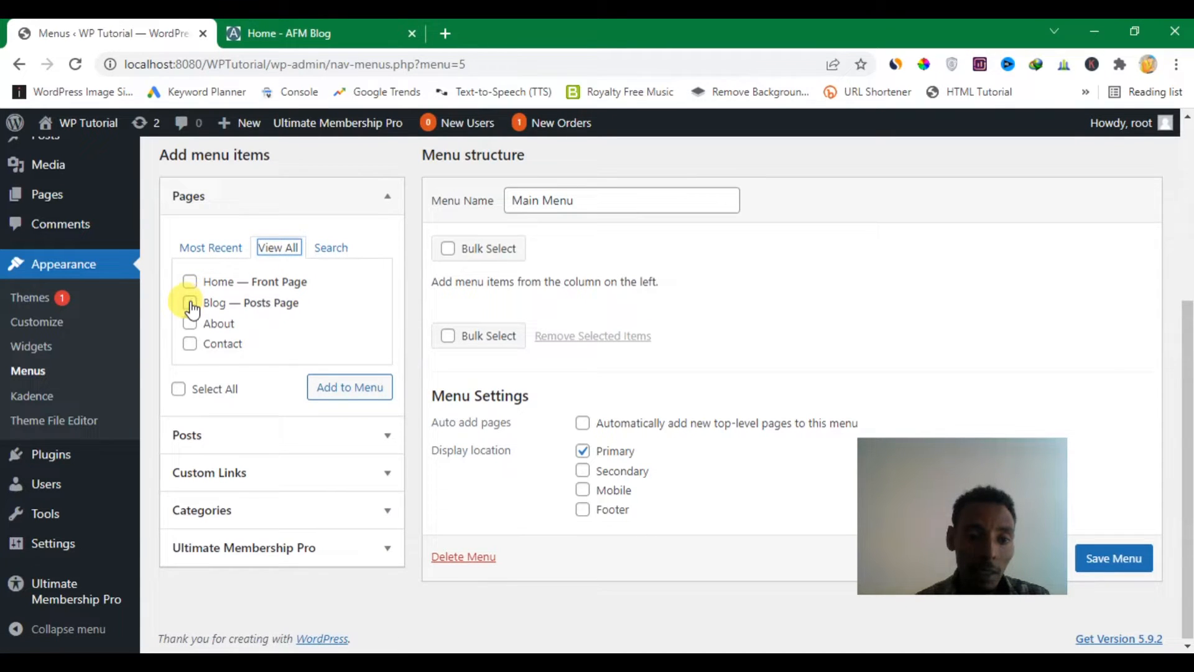
{"action": "left_click", "coordinate": [189, 282]}
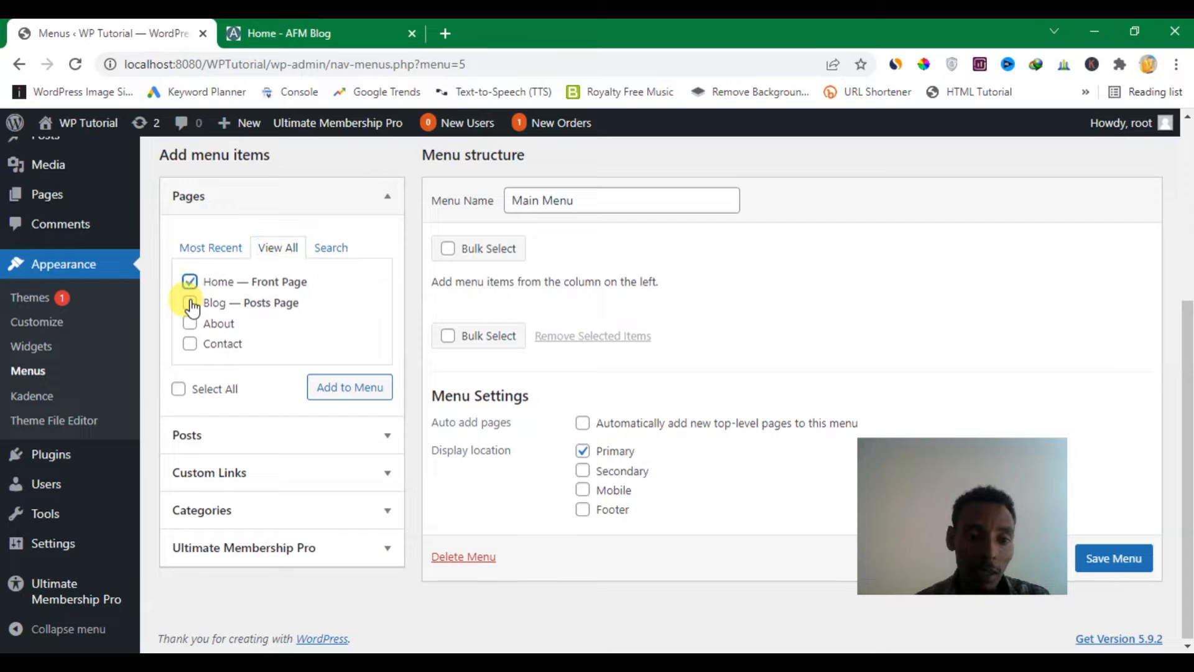
{"action": "left_click", "coordinate": [190, 303]}
{"action": "left_click", "coordinate": [189, 324]}
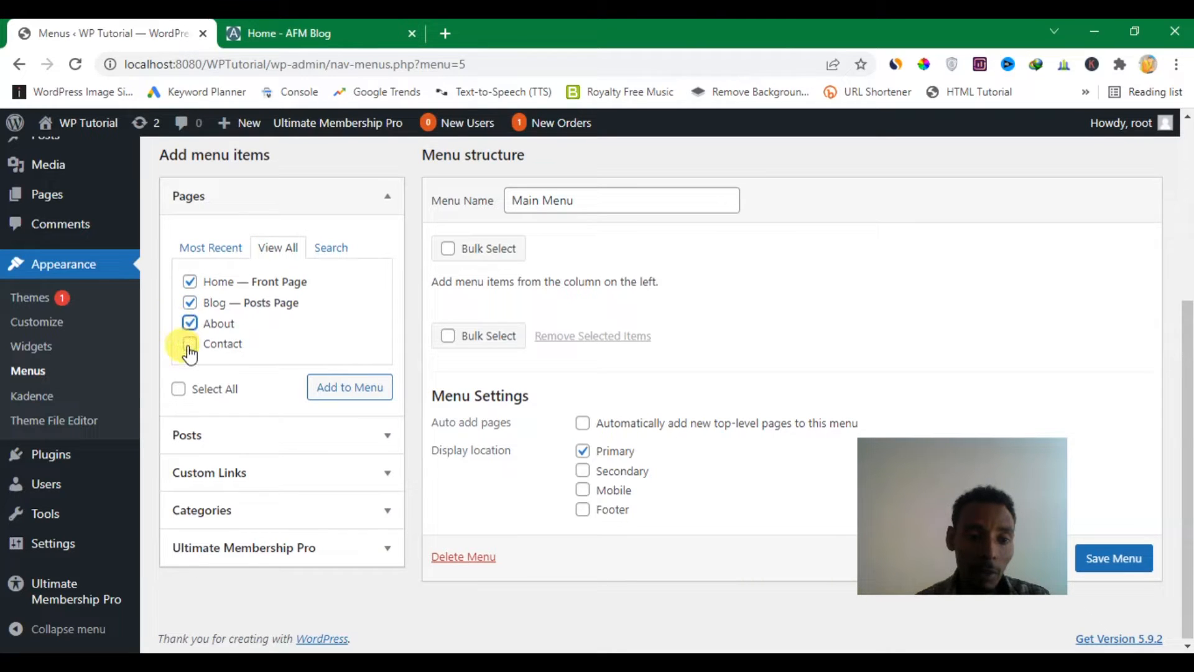
{"action": "left_click", "coordinate": [190, 345]}
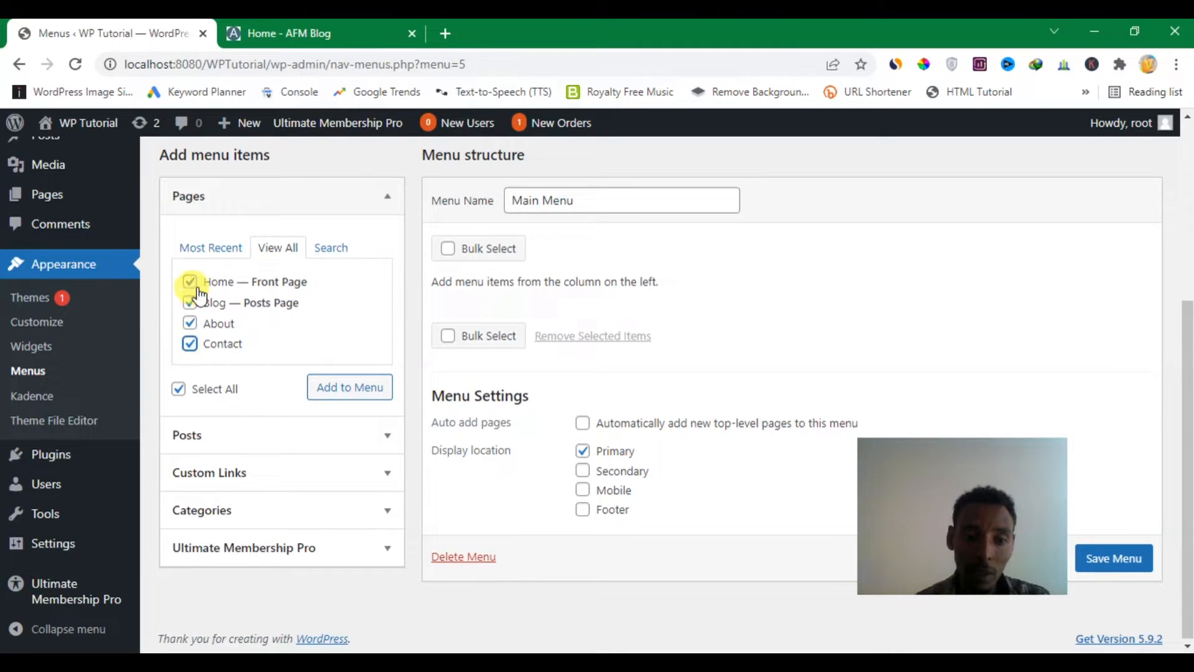
{"action": "left_click", "coordinate": [351, 391]}
{"action": "scroll", "coordinate": [578, 360], "scroll_direction": "down", "scroll_amount": 2}
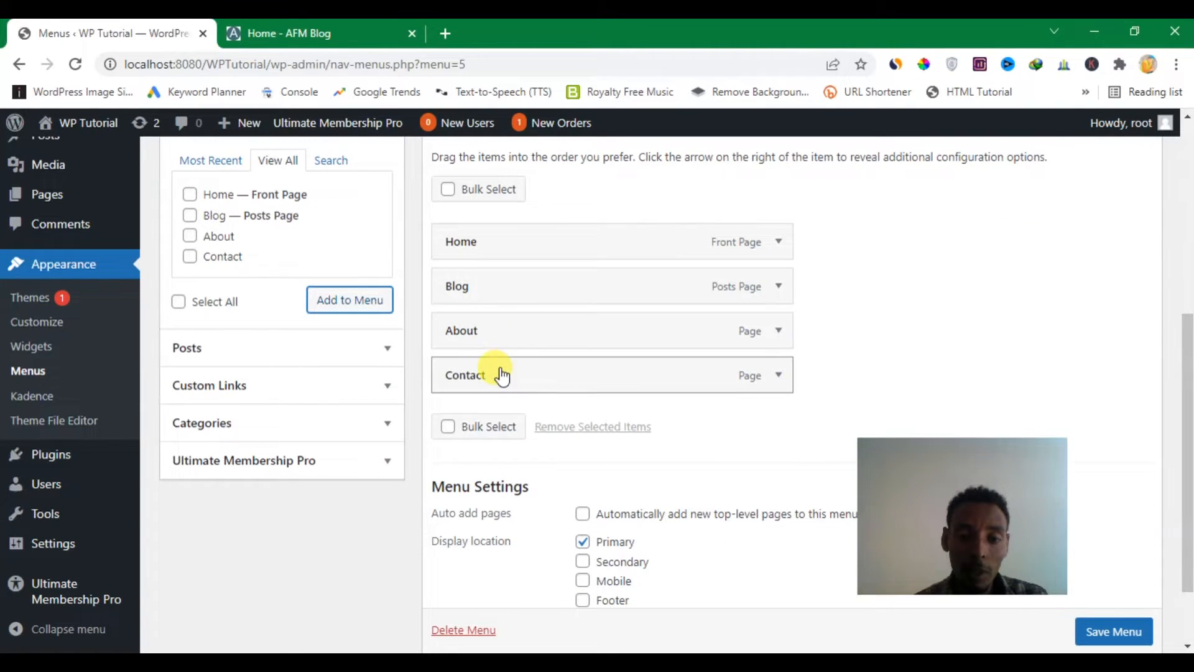
{"action": "scroll", "coordinate": [503, 352], "scroll_direction": "down", "scroll_amount": 2}
{"action": "left_click_drag", "start_coordinate": [861, 482], "coordinate": [465, 473]}
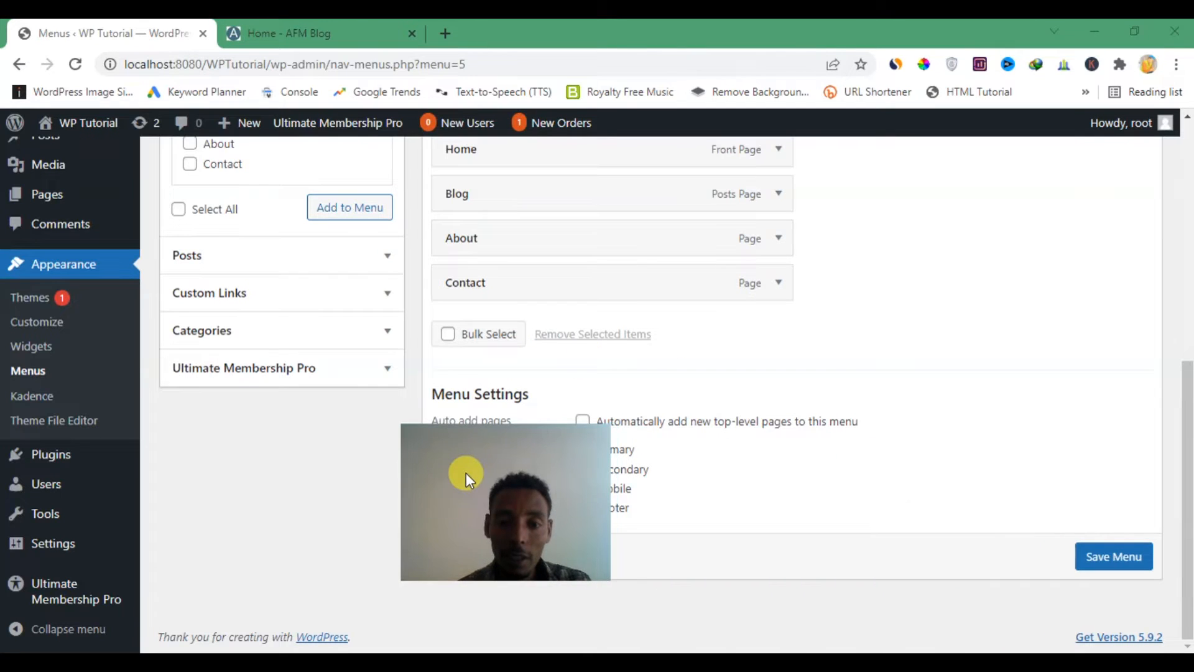
{"action": "left_click", "coordinate": [1109, 563]}
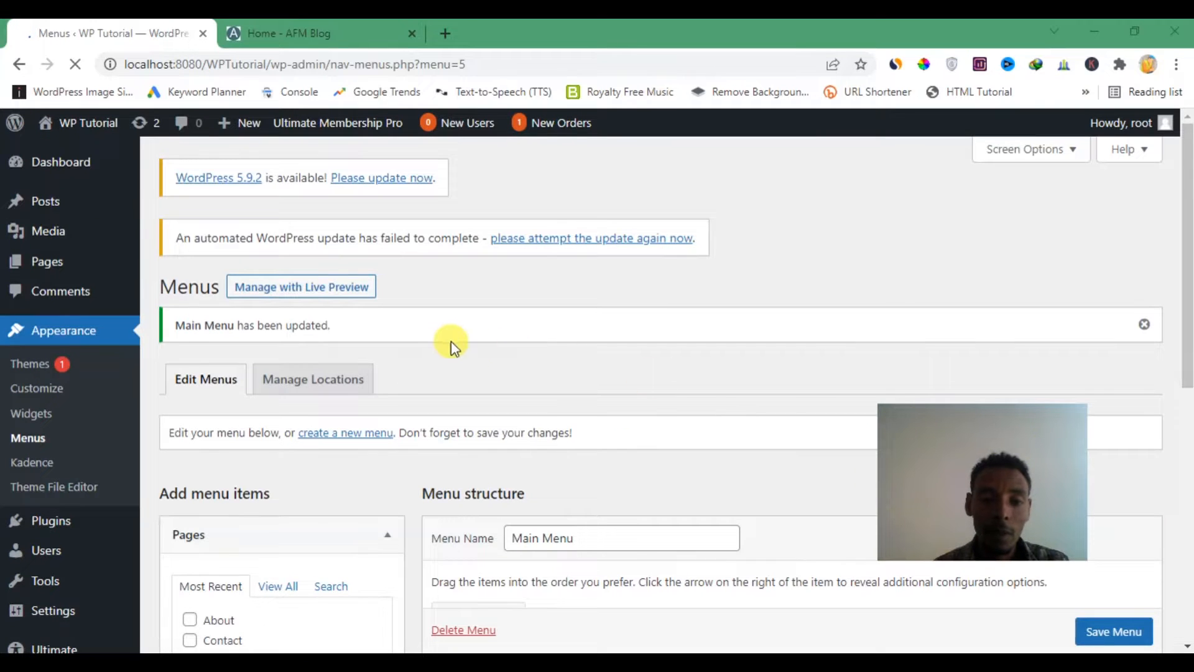
- Open the WP Tutorial site in a new tab to check its header menu, and return to the menu editor
{"action": "mouse_move", "coordinate": [76, 127]}
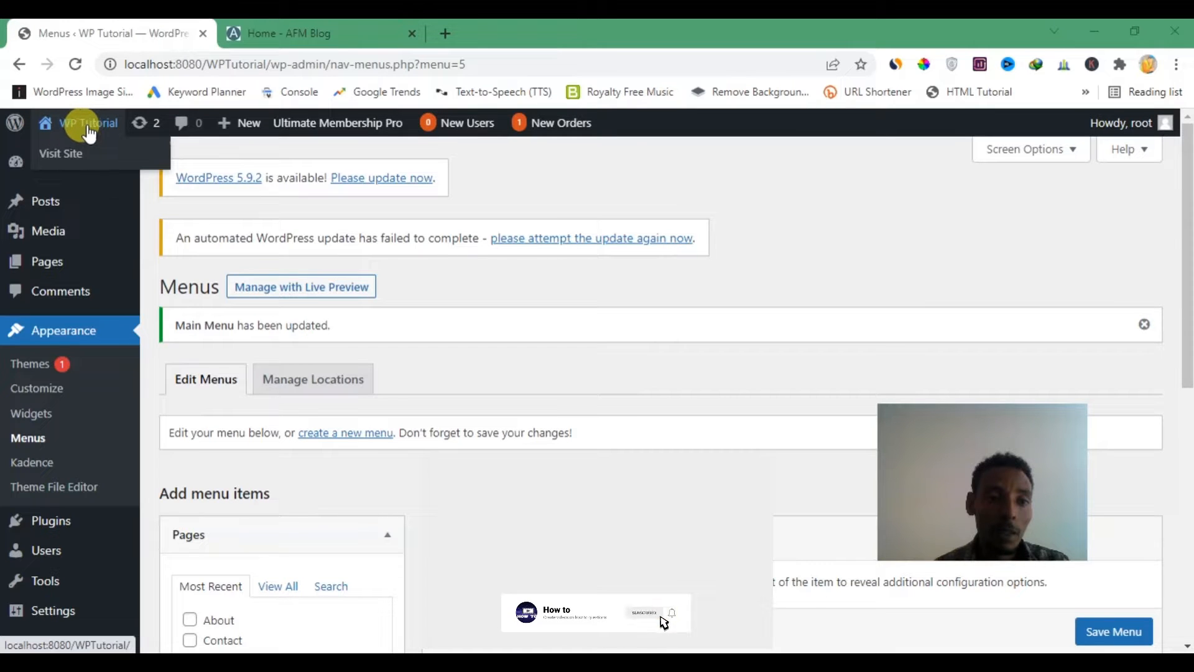
{"action": "right_click", "coordinate": [84, 126]}
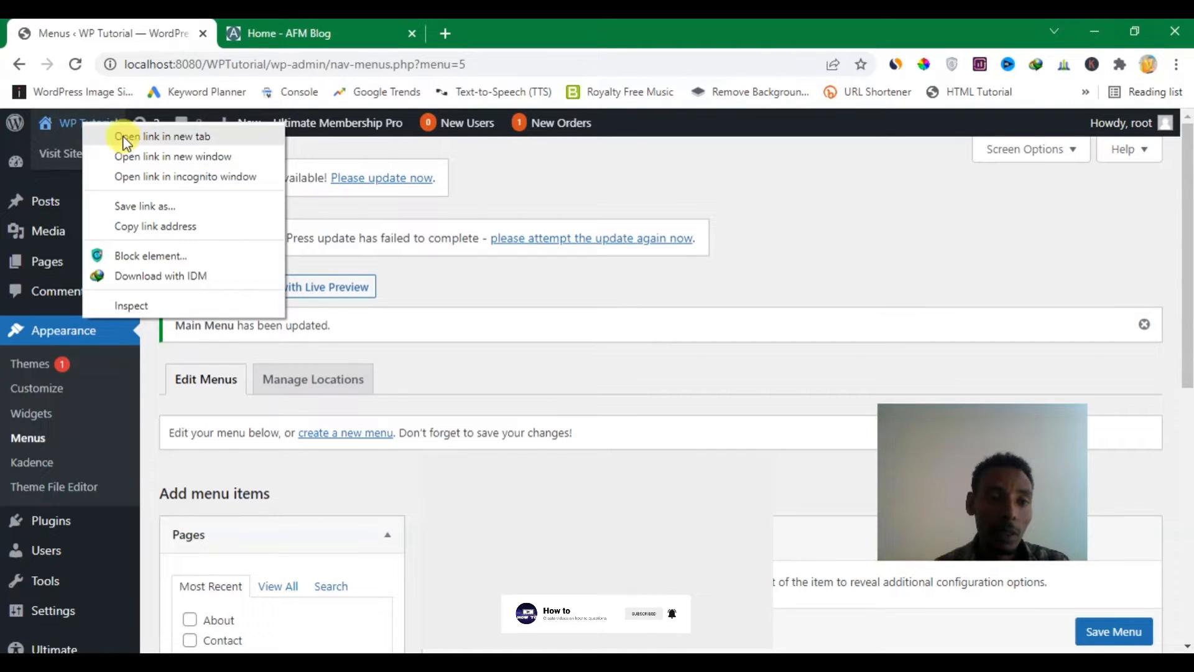
{"action": "left_click", "coordinate": [178, 141]}
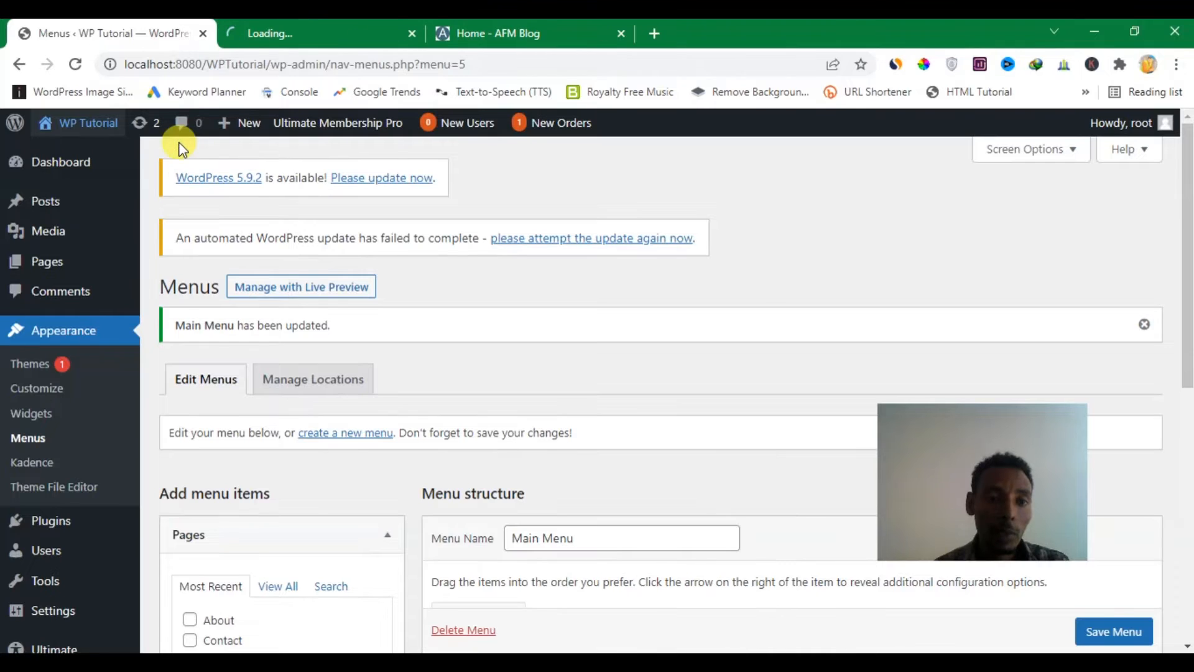
{"action": "key", "text": "ctrl+Tab"}
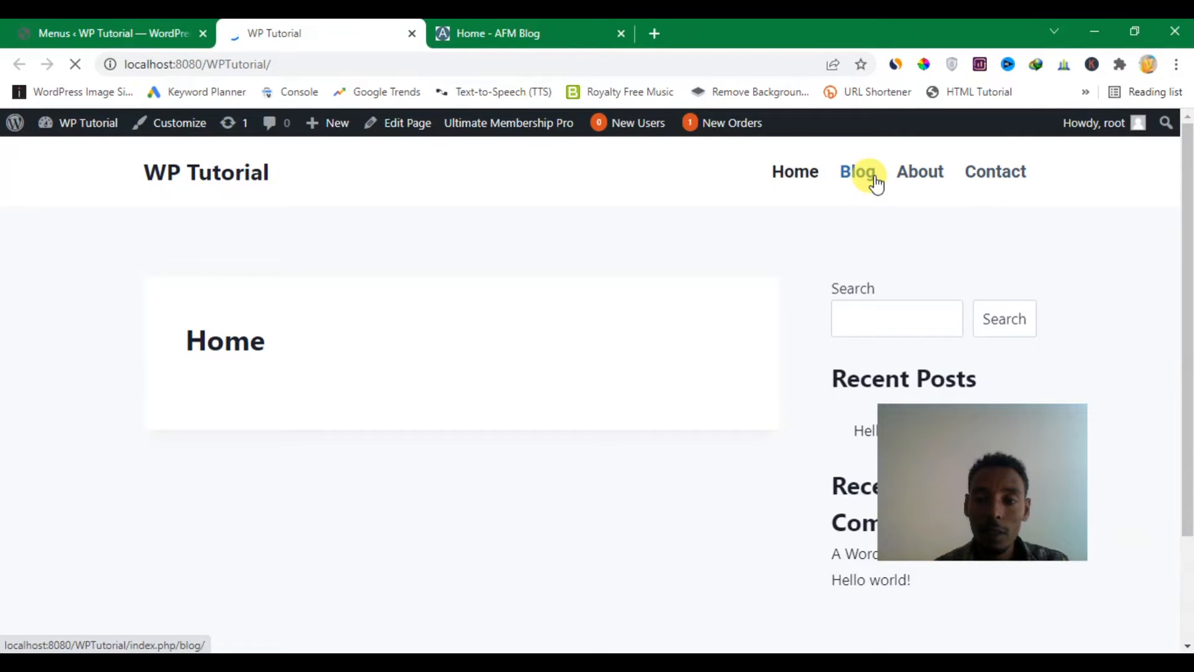
{"action": "left_click", "coordinate": [158, 25]}
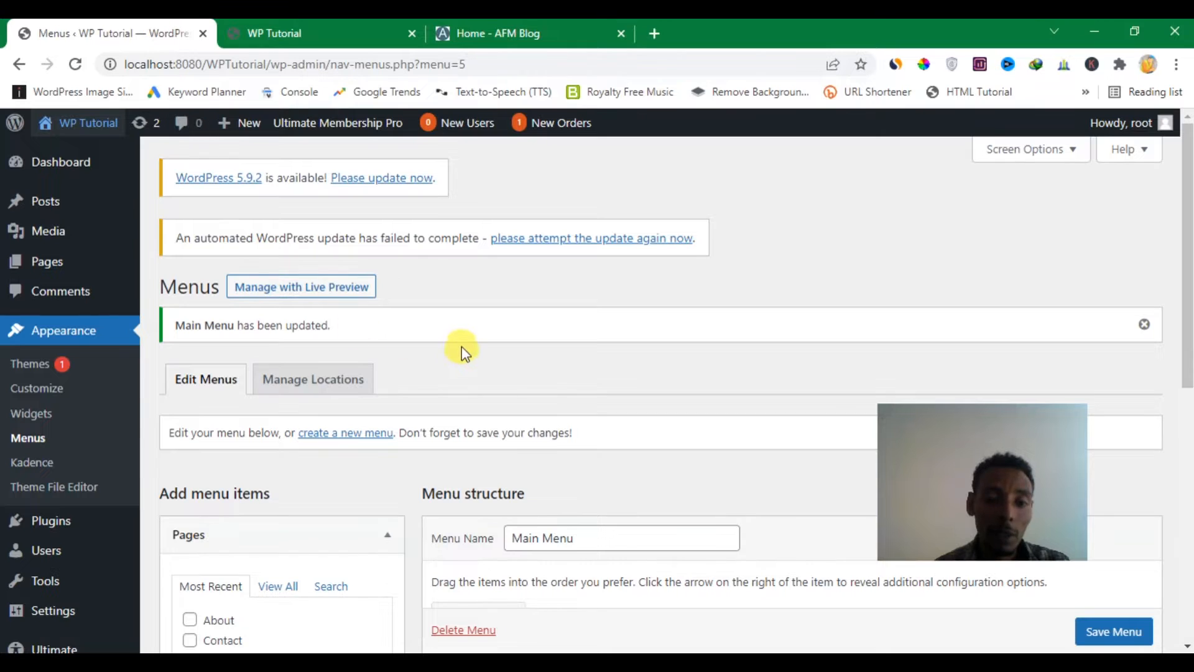
- Arrange the menu with Contact above About and Blog as a sub item of Home, and save it
{"action": "scroll", "coordinate": [462, 346], "scroll_direction": "down", "scroll_amount": 7}
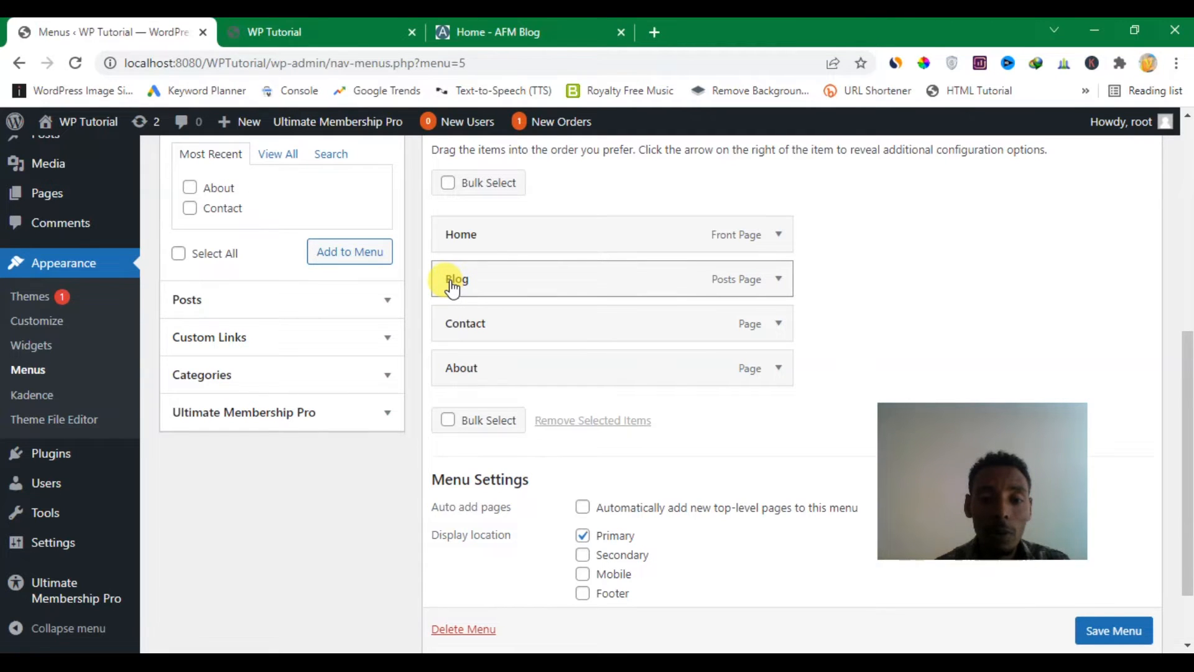
{"action": "left_click_drag", "start_coordinate": [452, 287], "coordinate": [484, 288]}
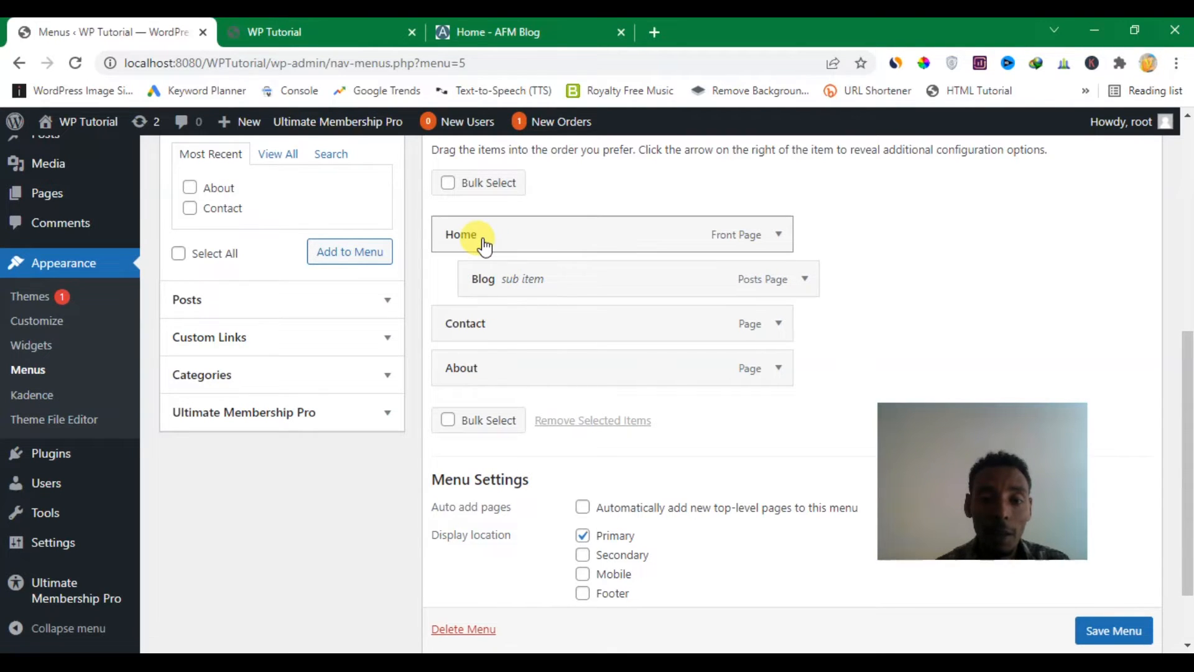
{"action": "left_click", "coordinate": [1105, 642]}
{"action": "scroll", "coordinate": [1105, 641], "scroll_direction": "down", "scroll_amount": 1}
{"action": "left_click", "coordinate": [1104, 597]}
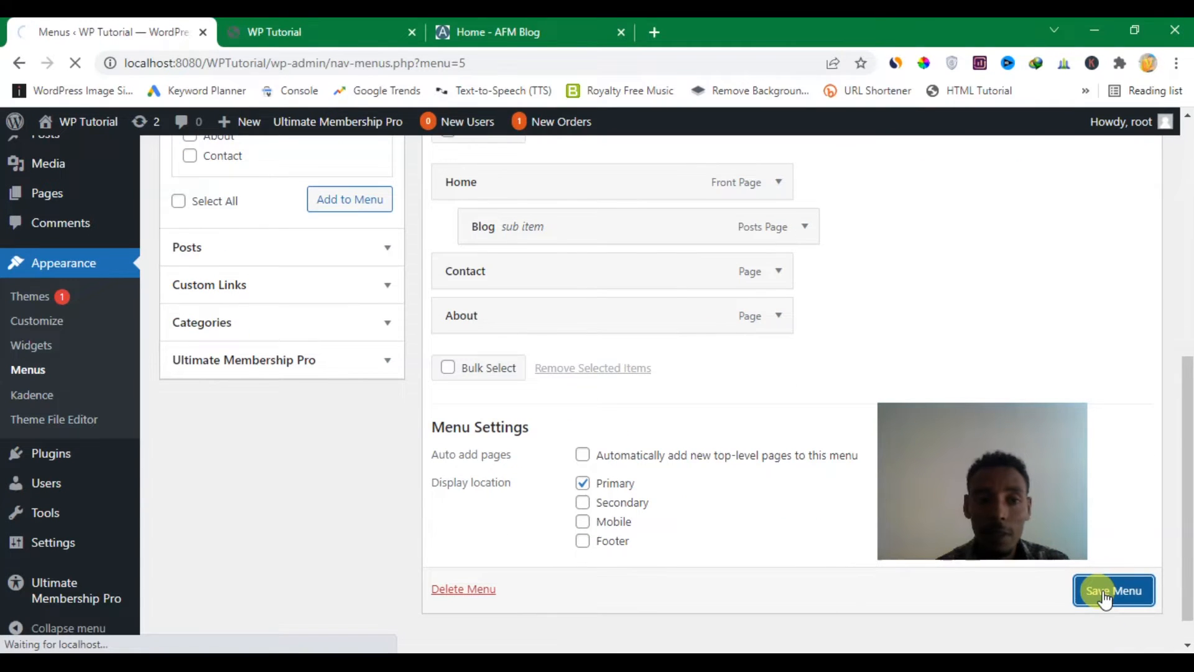
- Reload the WP Tutorial site, check the submenu under Home, and return to the menu editor
{"action": "left_click", "coordinate": [290, 36]}
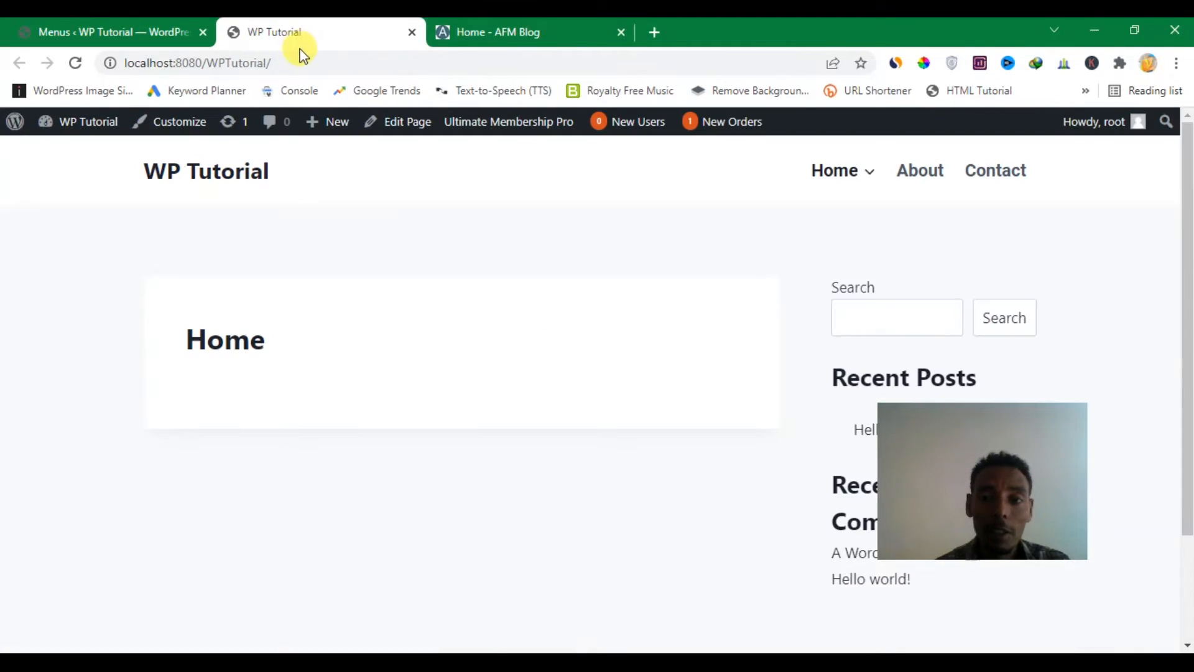
{"action": "left_click", "coordinate": [75, 64]}
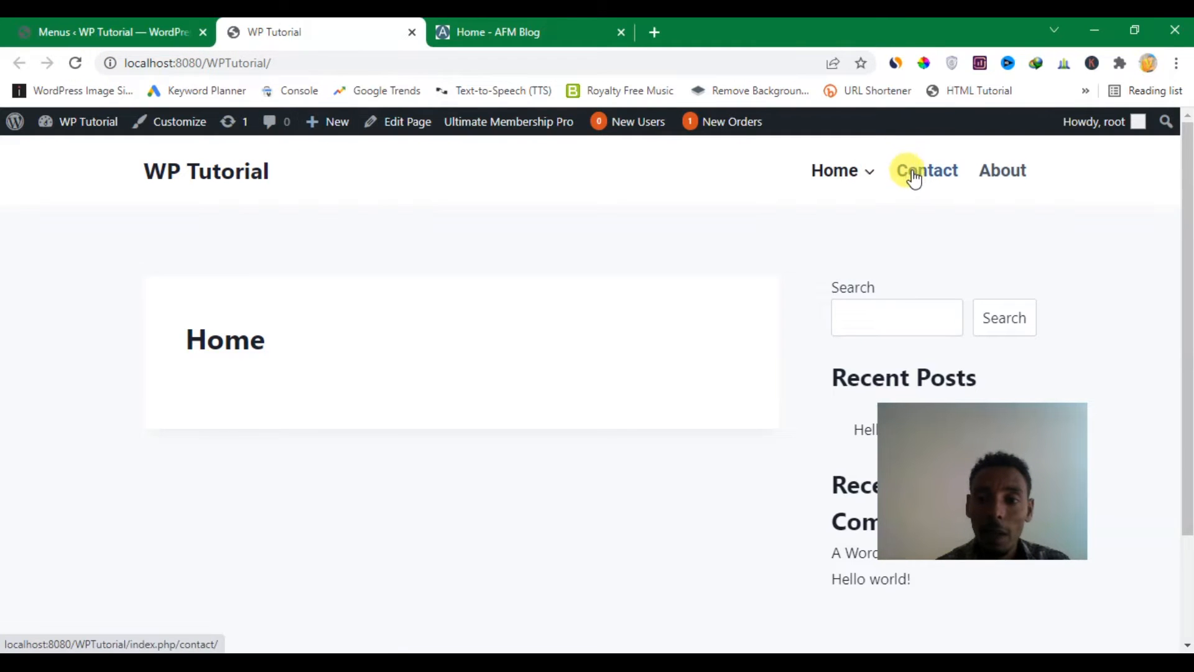
{"action": "mouse_move", "coordinate": [878, 180]}
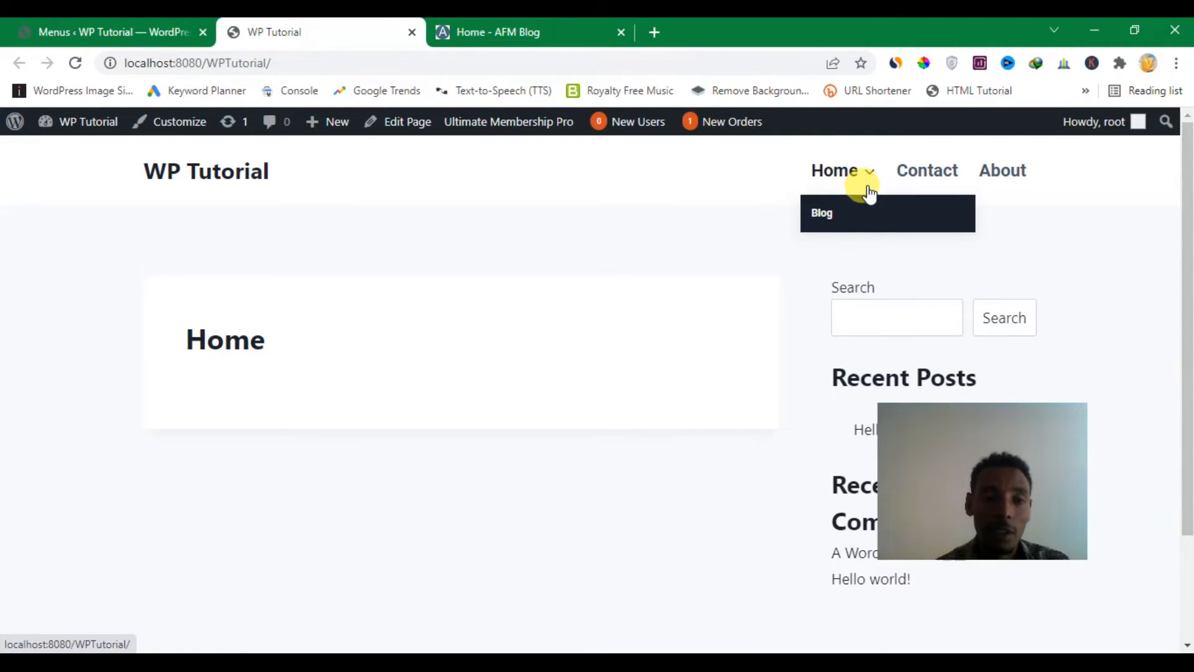
{"action": "key", "text": "ctrl+shift+Tab"}
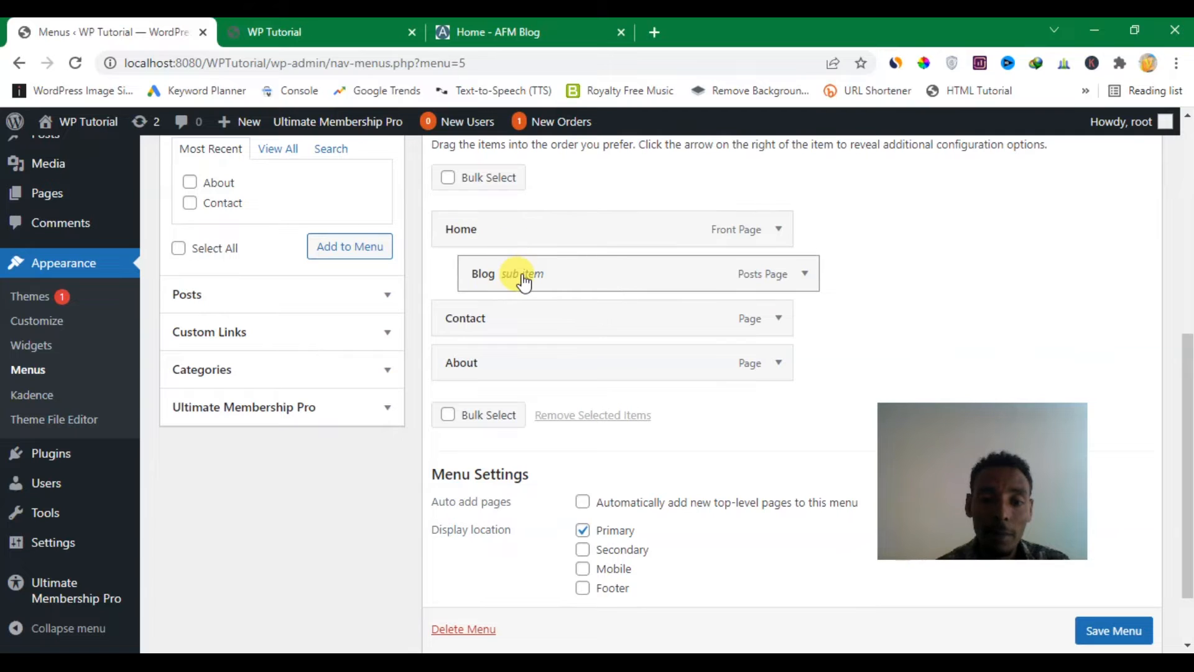
- Move About above Contact and nest it below Blog as a second sub item of Home
{"action": "scroll", "coordinate": [522, 281], "scroll_direction": "down", "scroll_amount": 2}
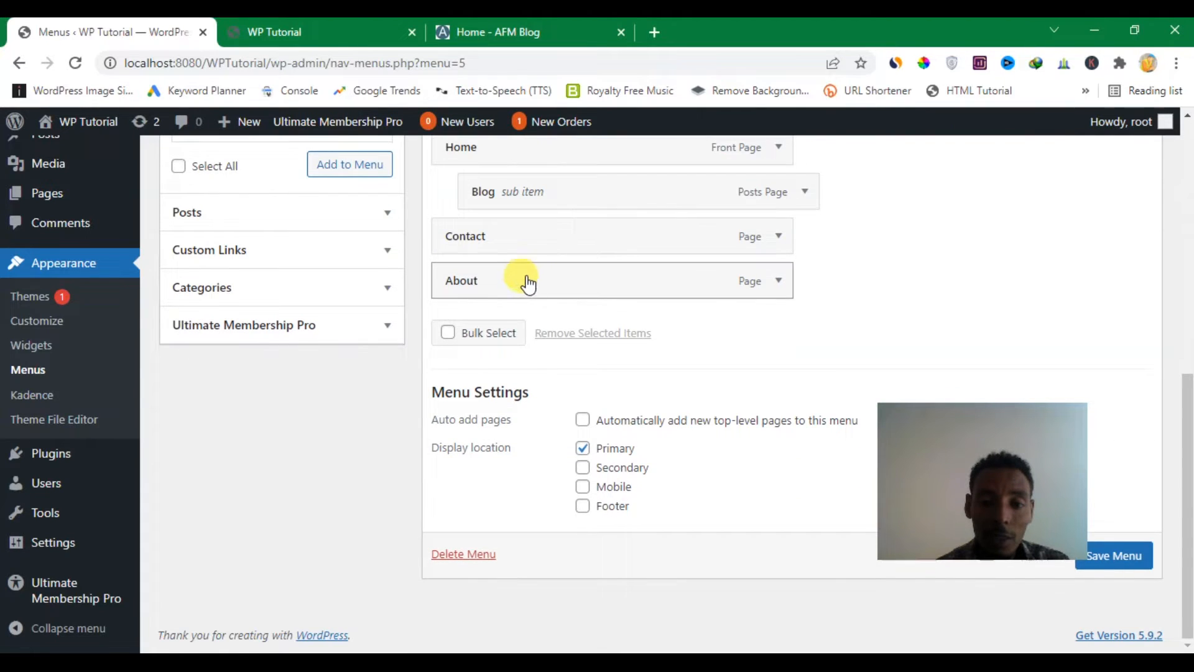
{"action": "scroll", "coordinate": [522, 281], "scroll_direction": "up", "scroll_amount": 1}
{"action": "scroll", "coordinate": [522, 285], "scroll_direction": "up", "scroll_amount": 1}
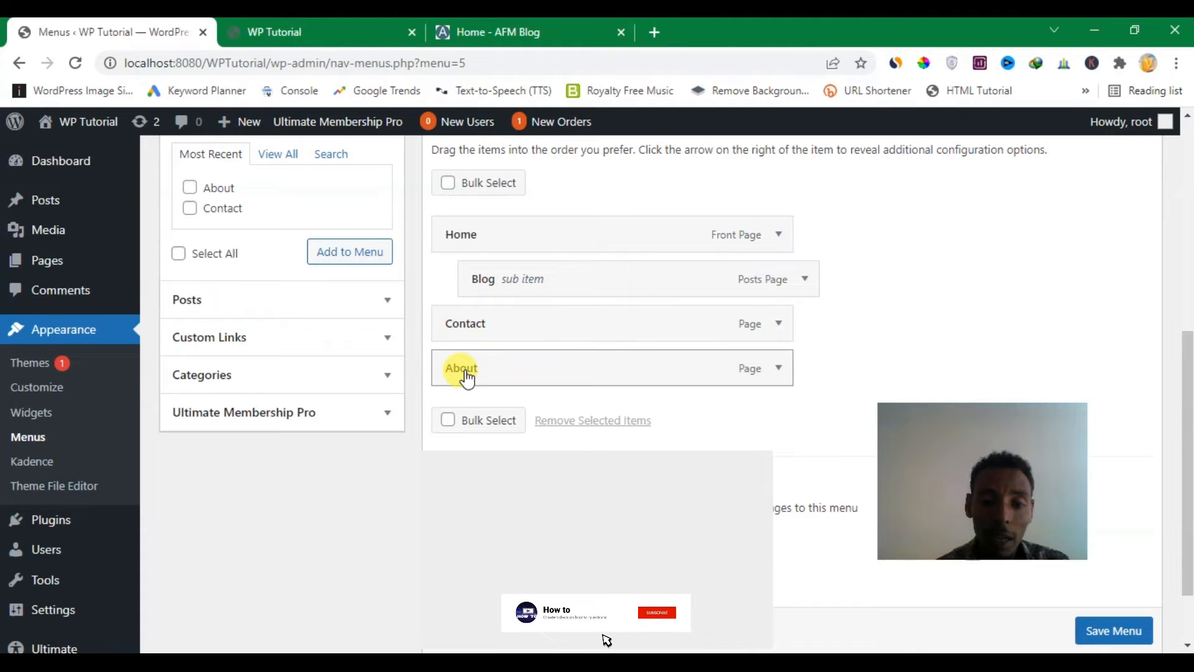
{"action": "left_click_drag", "start_coordinate": [467, 377], "coordinate": [455, 336]}
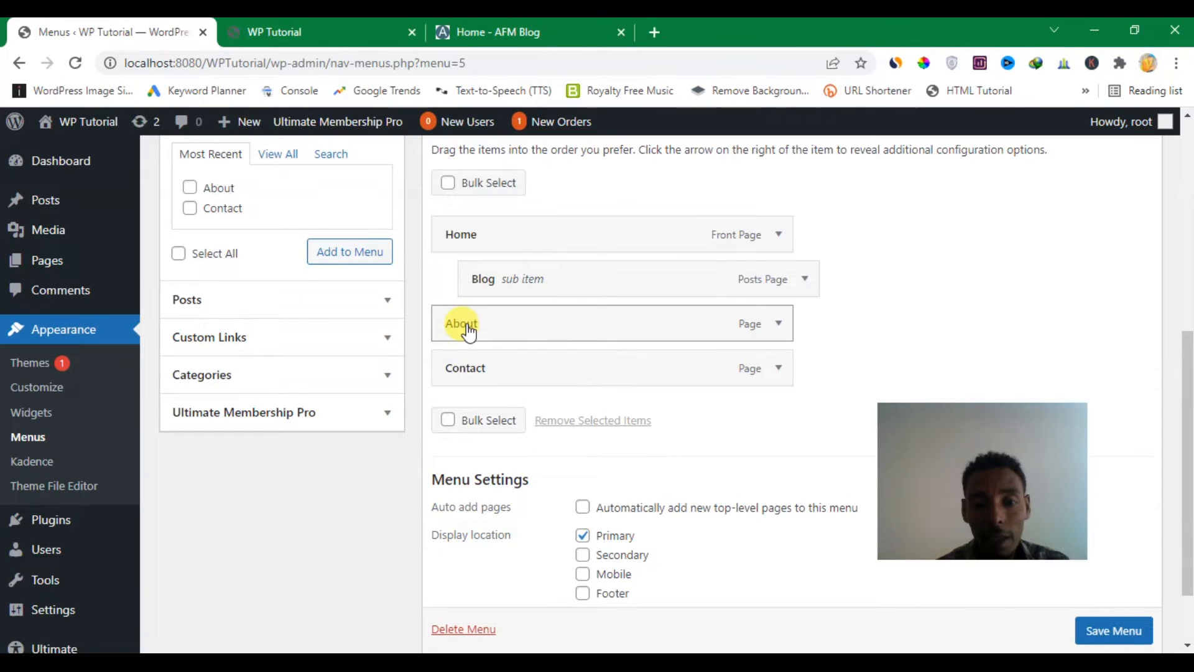
{"action": "left_click_drag", "start_coordinate": [468, 330], "coordinate": [495, 331]}
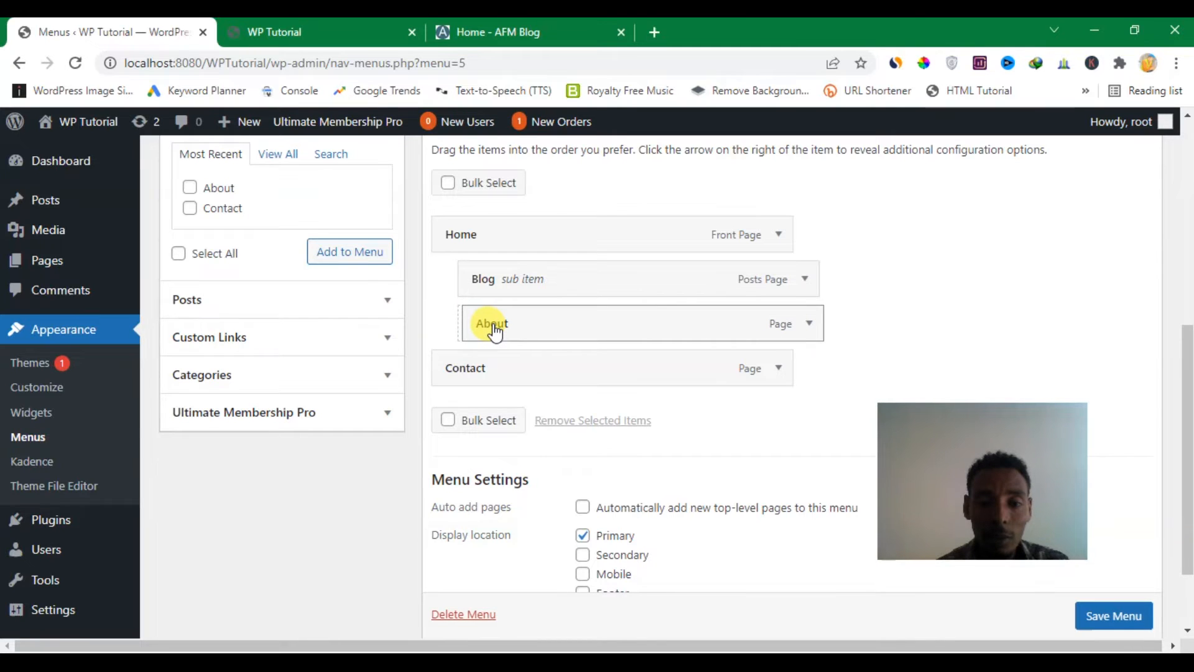
{"action": "left_click_drag", "start_coordinate": [496, 331], "coordinate": [497, 330]}
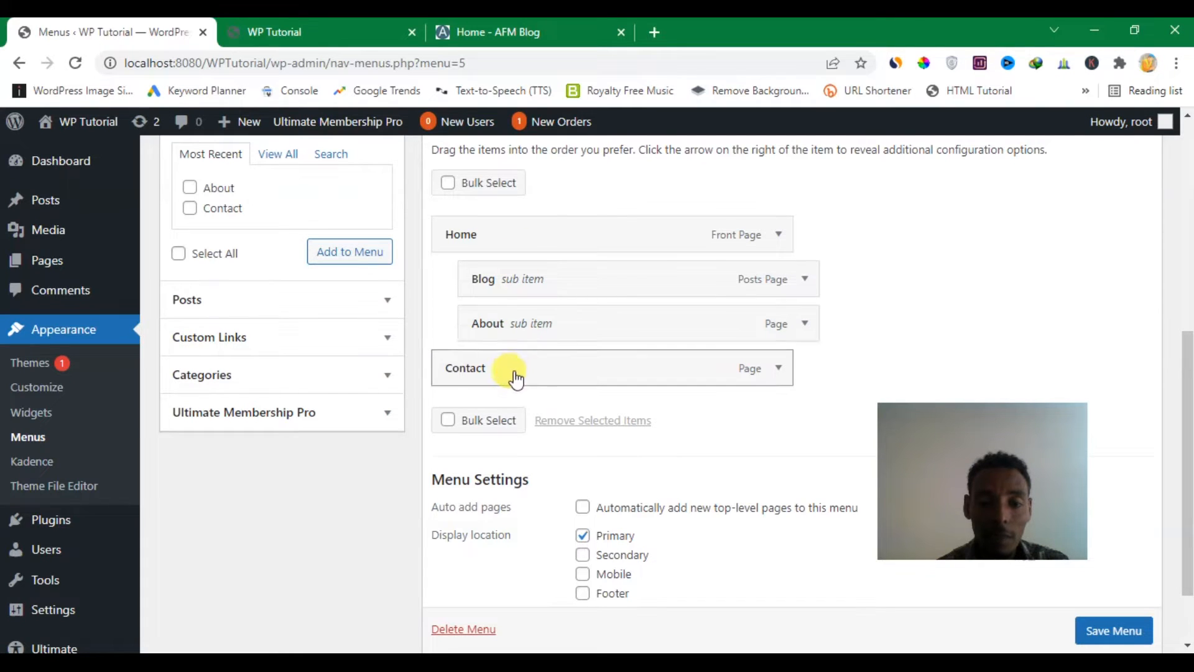
- Save the menu, reload the WP Tutorial site to check its header menu, and return to the menu editor
{"action": "left_click", "coordinate": [1111, 630]}
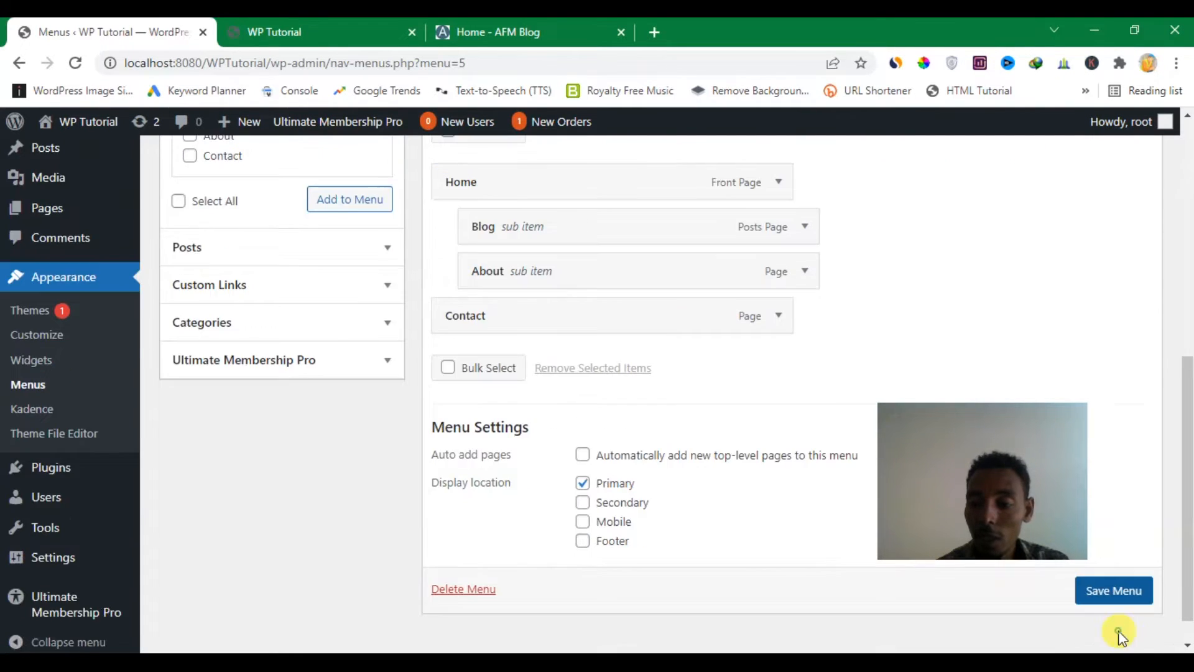
{"action": "left_click", "coordinate": [328, 32]}
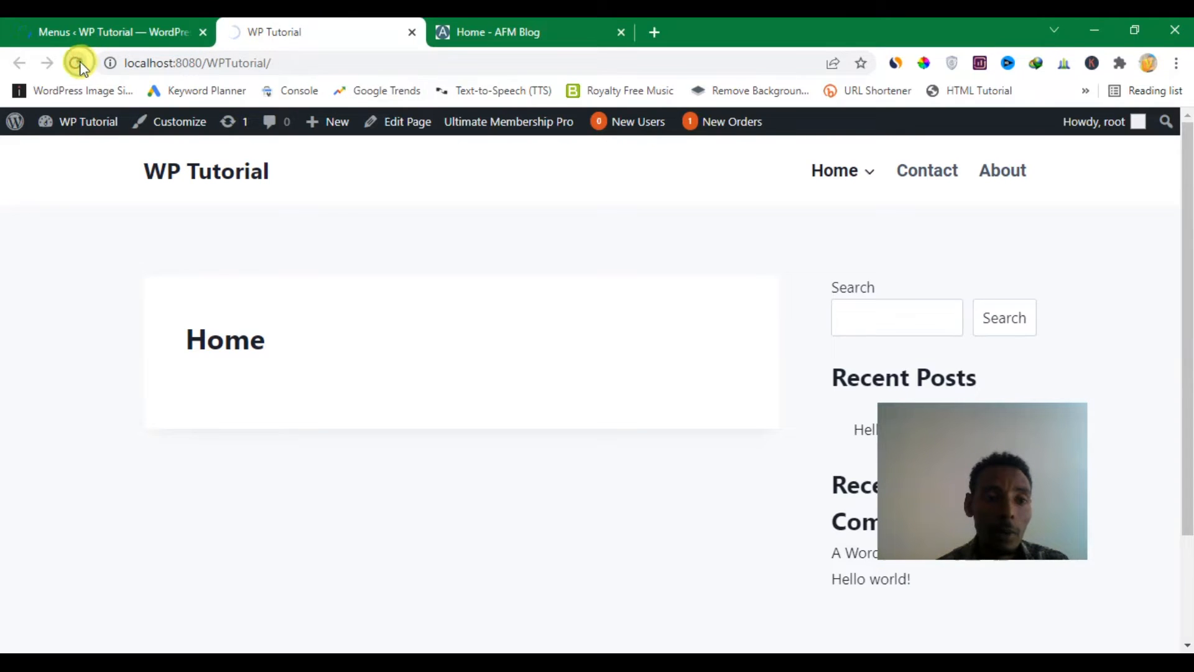
{"action": "mouse_move", "coordinate": [926, 172]}
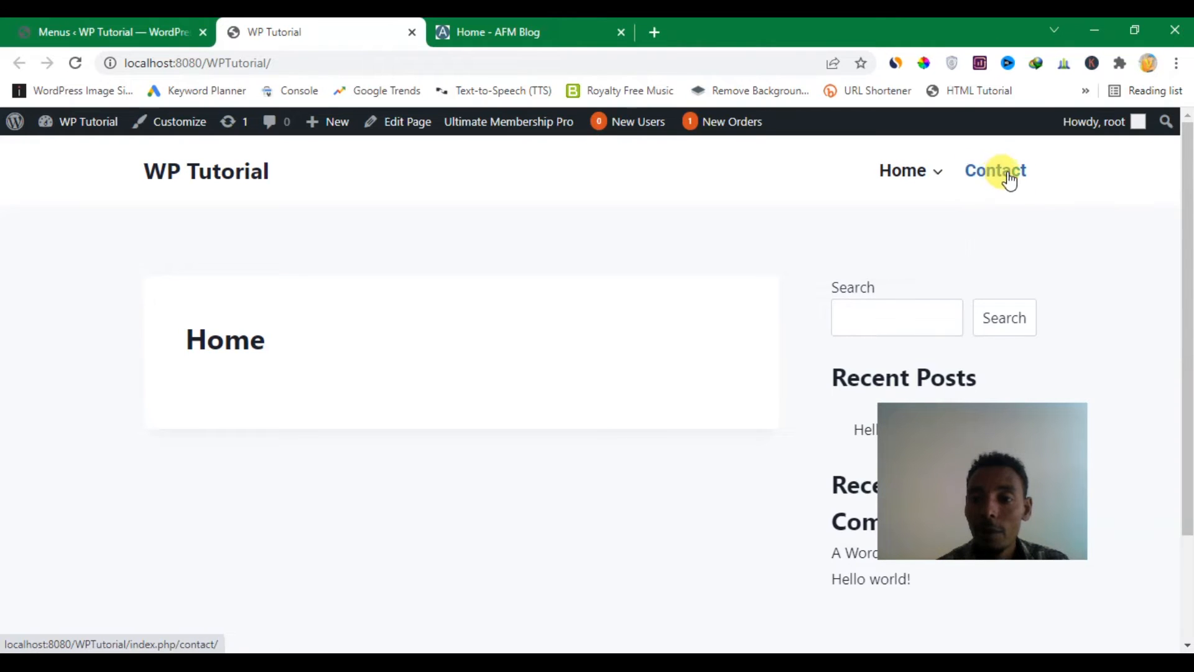
{"action": "left_click", "coordinate": [135, 25]}
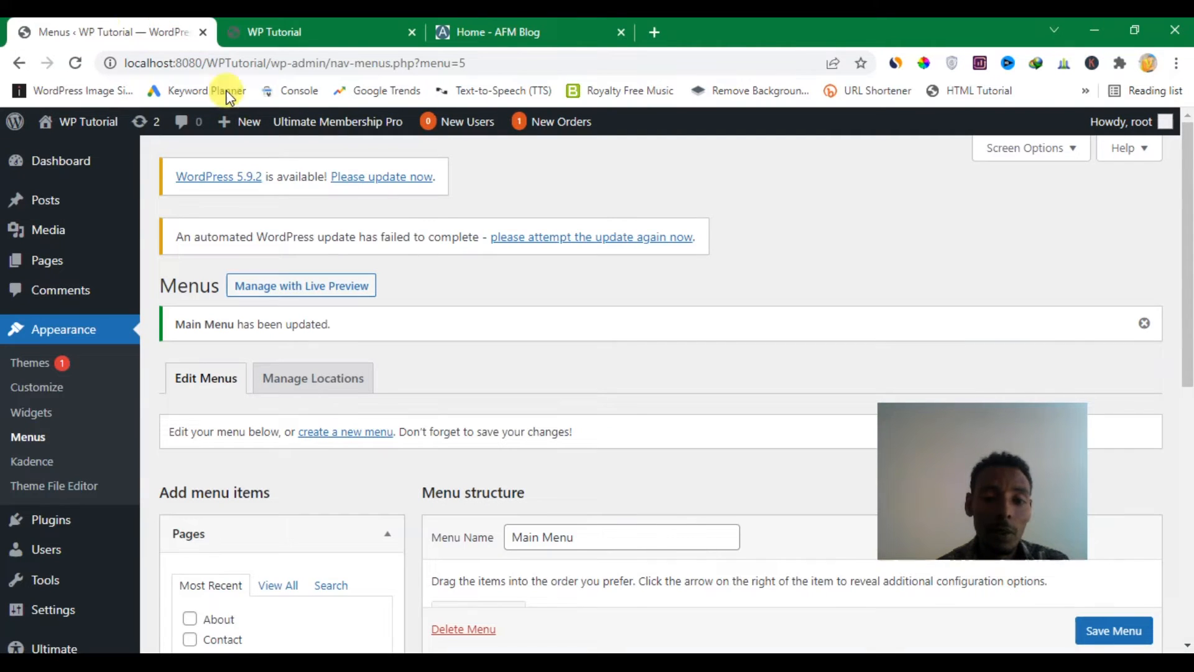
- Review the item structure, sub items and display location settings of Main Menu in the menu editor
{"action": "scroll", "coordinate": [591, 354], "scroll_direction": "down", "scroll_amount": 5}
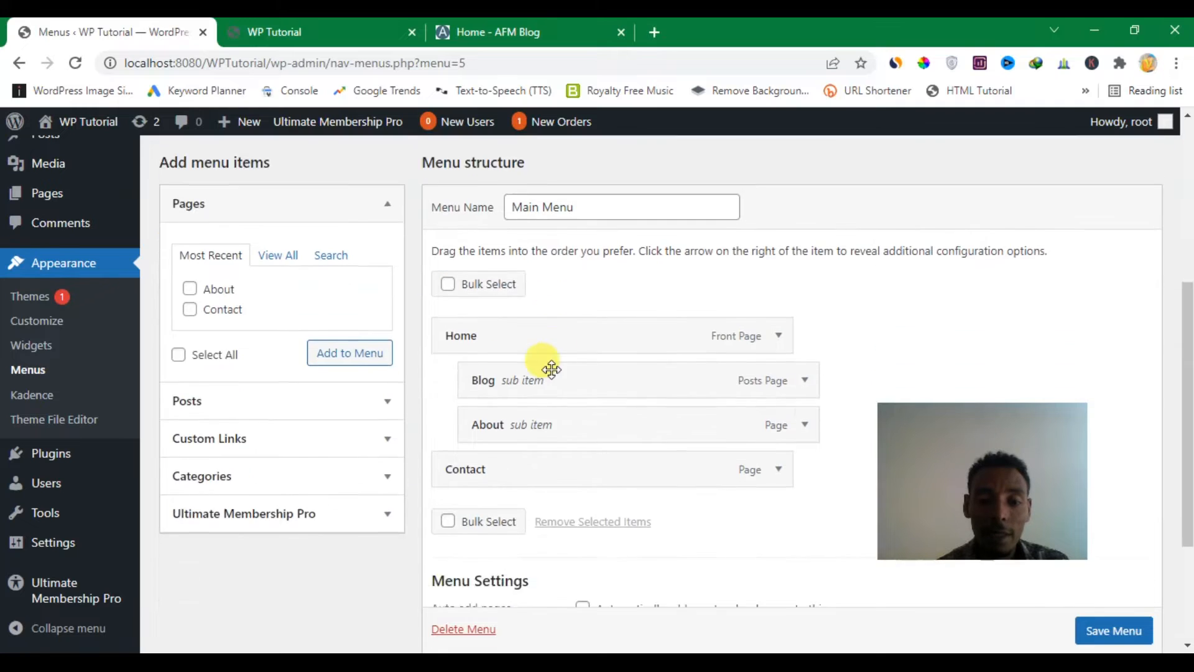
{"action": "scroll", "coordinate": [547, 366], "scroll_direction": "down", "scroll_amount": 1}
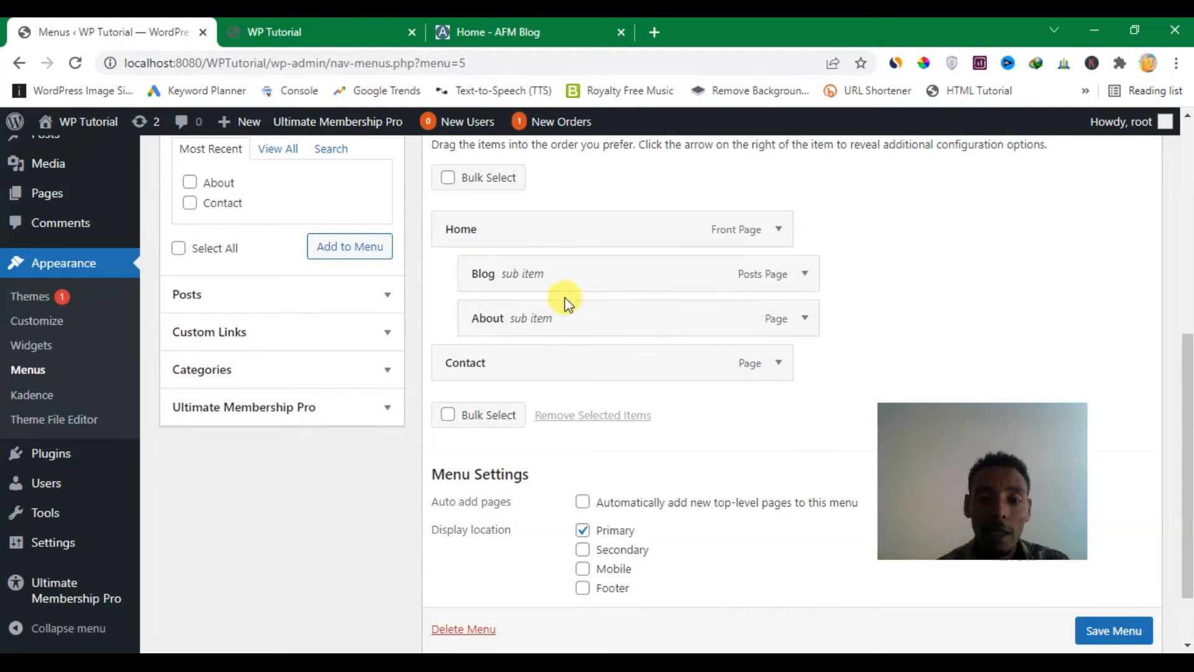
{"action": "scroll", "coordinate": [540, 386], "scroll_direction": "down", "scroll_amount": 1}
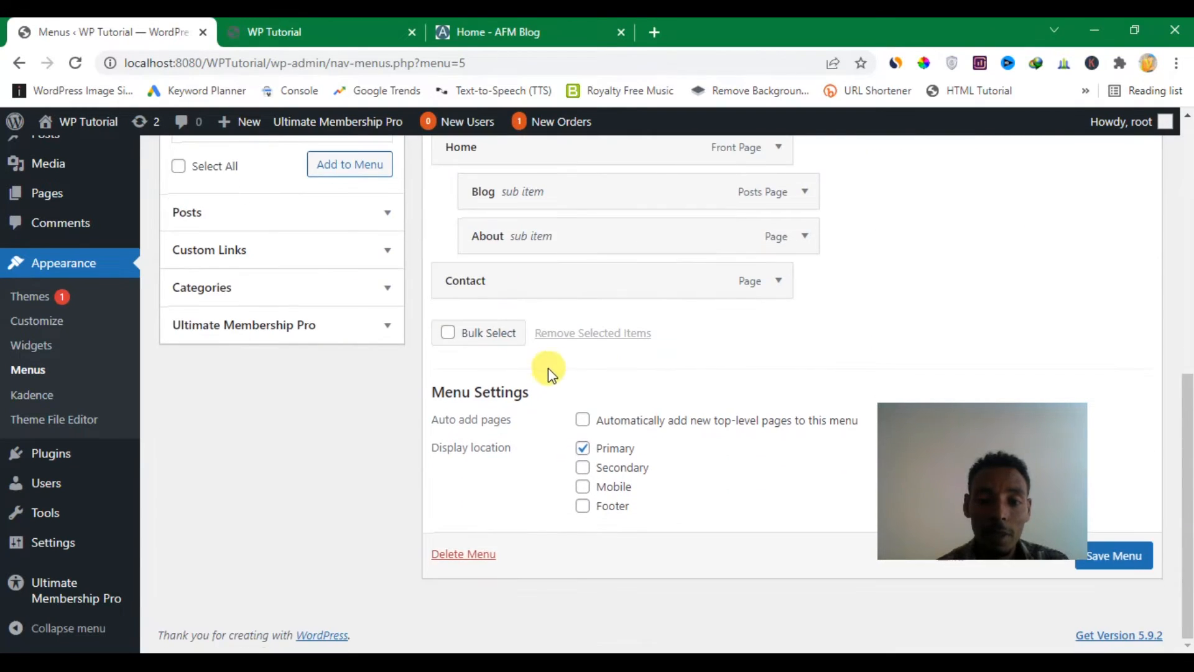
{"action": "scroll", "coordinate": [528, 328], "scroll_direction": "up", "scroll_amount": 5}
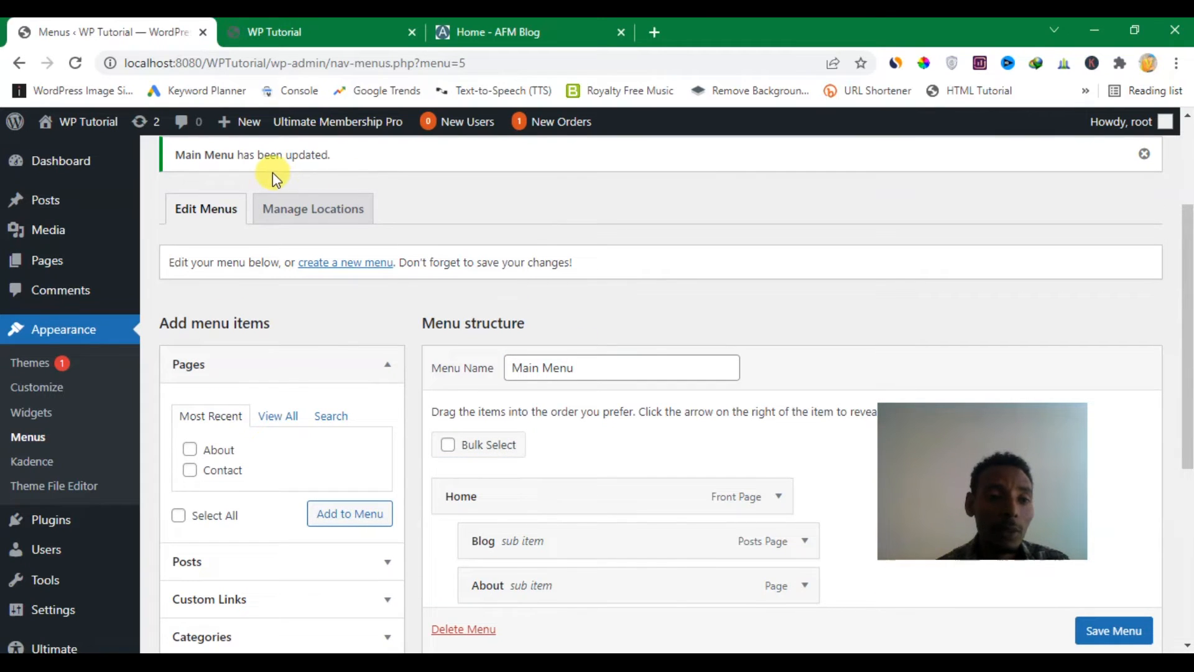
{"action": "scroll", "coordinate": [439, 341], "scroll_direction": "down", "scroll_amount": 4}
{"action": "scroll", "coordinate": [553, 341], "scroll_direction": "down", "scroll_amount": 1}
{"action": "scroll", "coordinate": [525, 387], "scroll_direction": "up", "scroll_amount": 3}
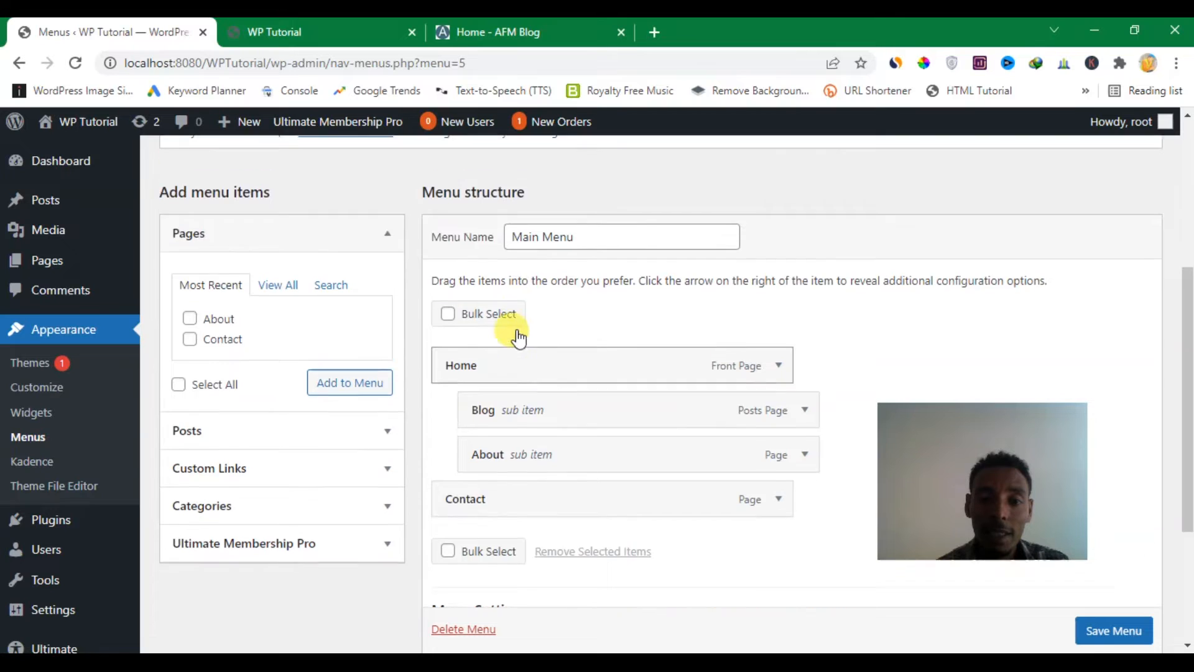
{"action": "scroll", "coordinate": [518, 338], "scroll_direction": "up", "scroll_amount": 1}
{"action": "scroll", "coordinate": [587, 335], "scroll_direction": "down", "scroll_amount": 3}
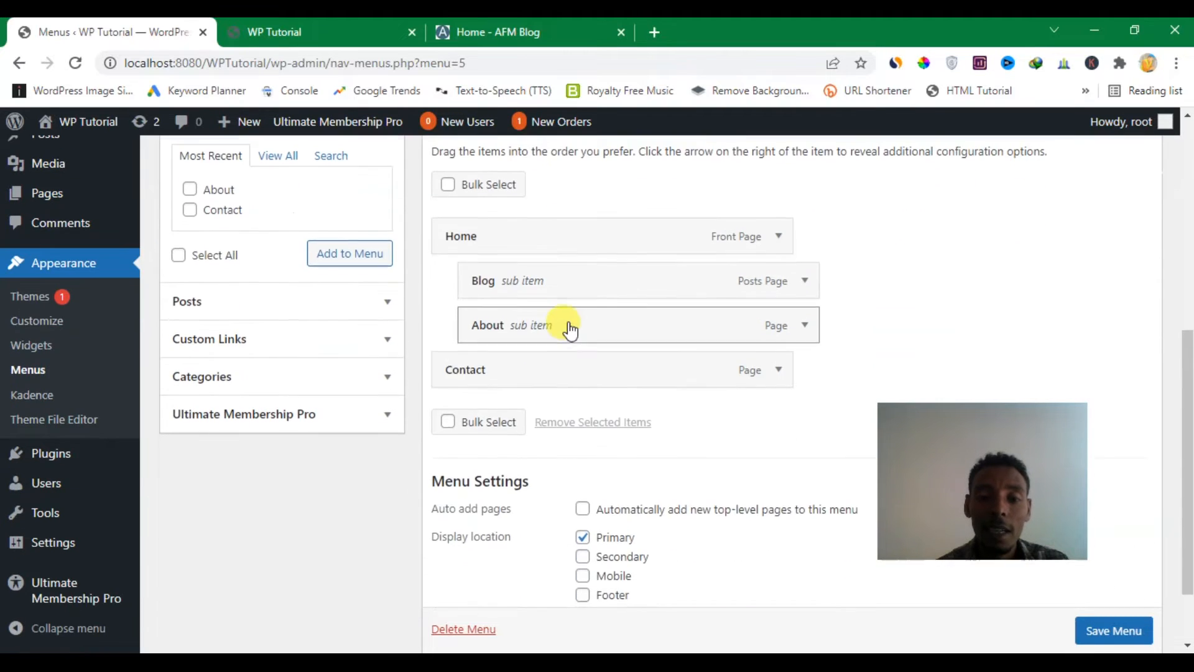
{"action": "scroll", "coordinate": [551, 349], "scroll_direction": "down", "scroll_amount": 1}
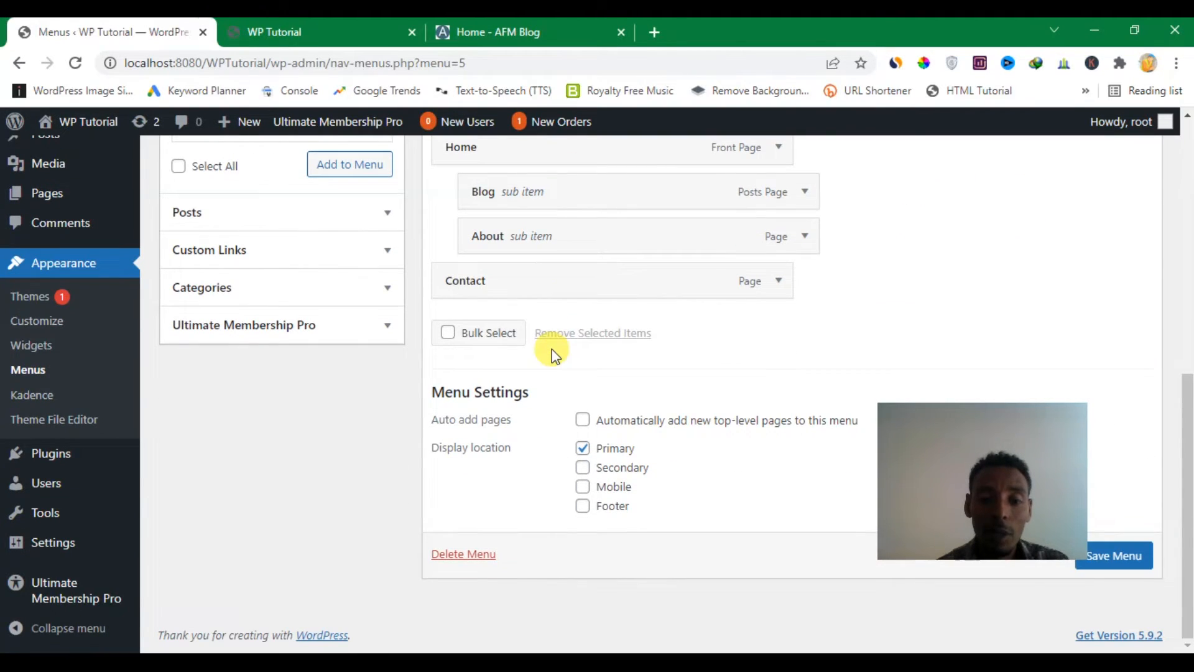
{"action": "scroll", "coordinate": [554, 498], "scroll_direction": "up", "scroll_amount": 2}
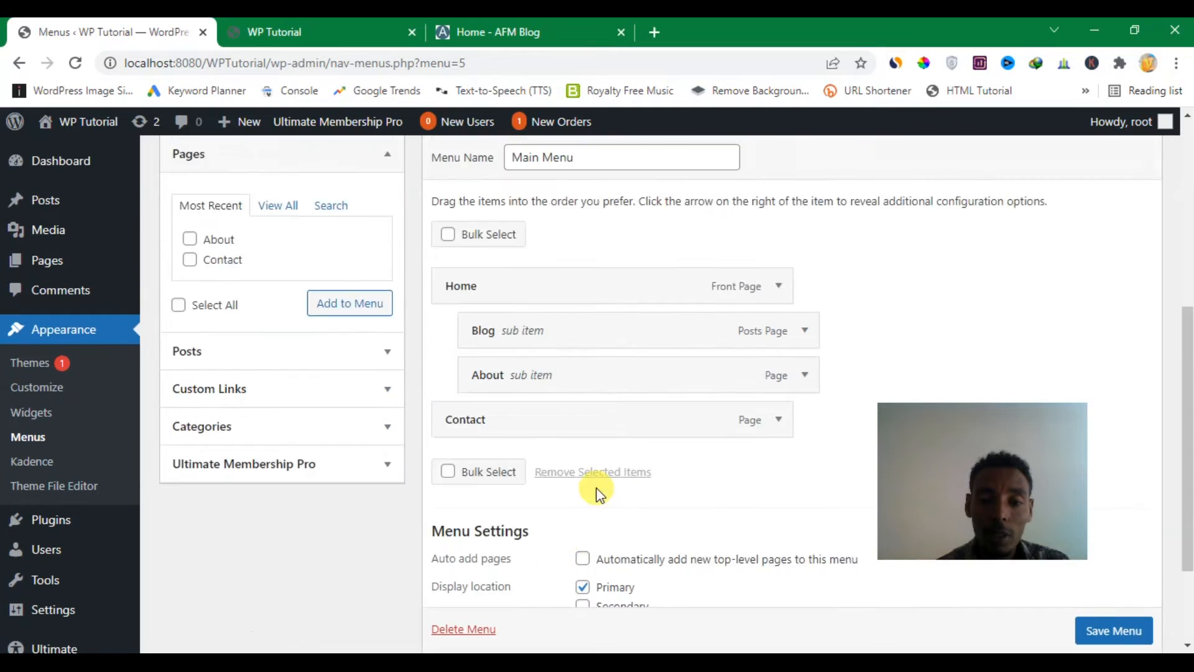
- Permanently delete Main Menu and confirm the deletion
{"action": "scroll", "coordinate": [547, 423], "scroll_direction": "down", "scroll_amount": 2}
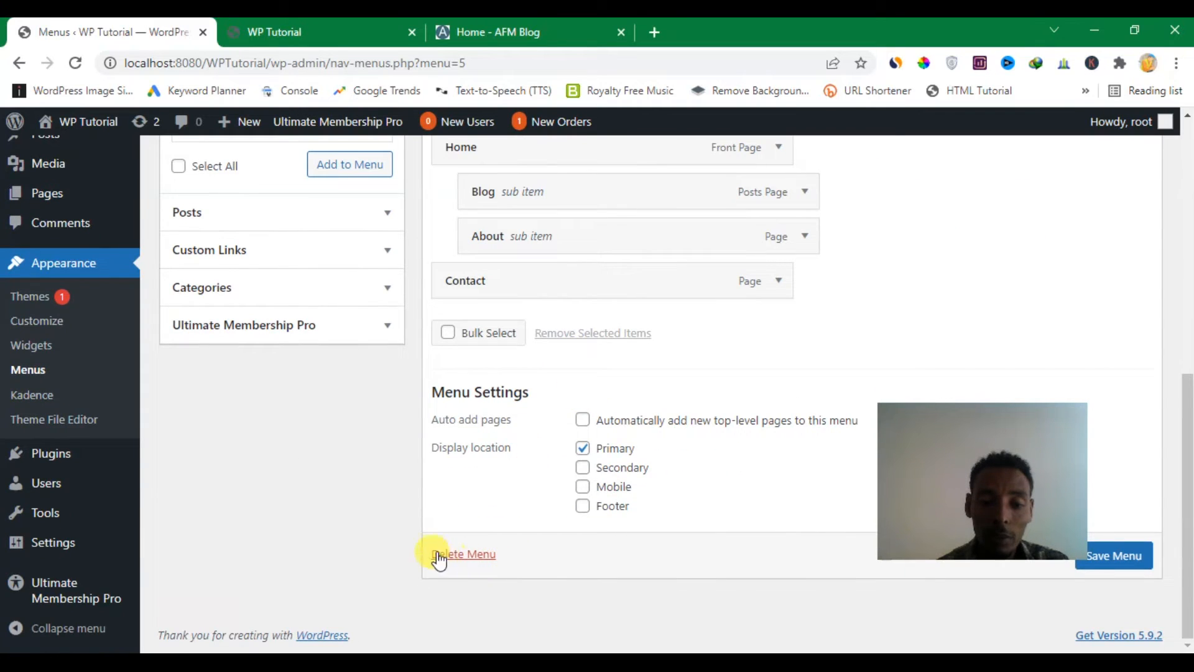
{"action": "left_click", "coordinate": [463, 556]}
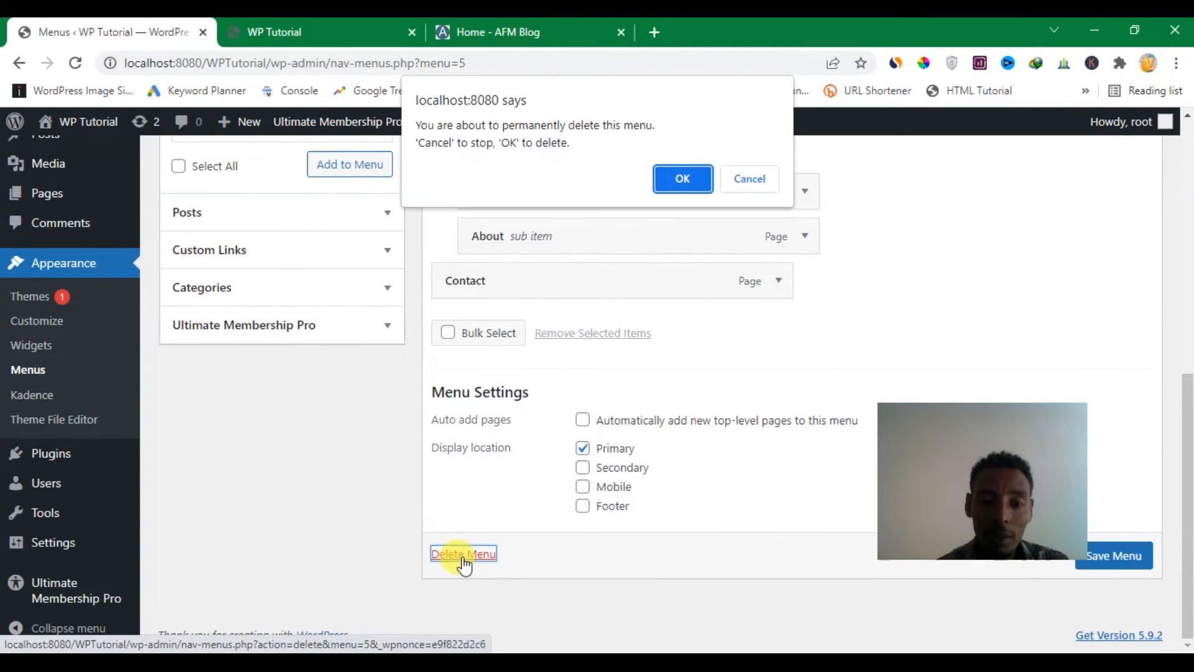
{"action": "left_click", "coordinate": [684, 180]}
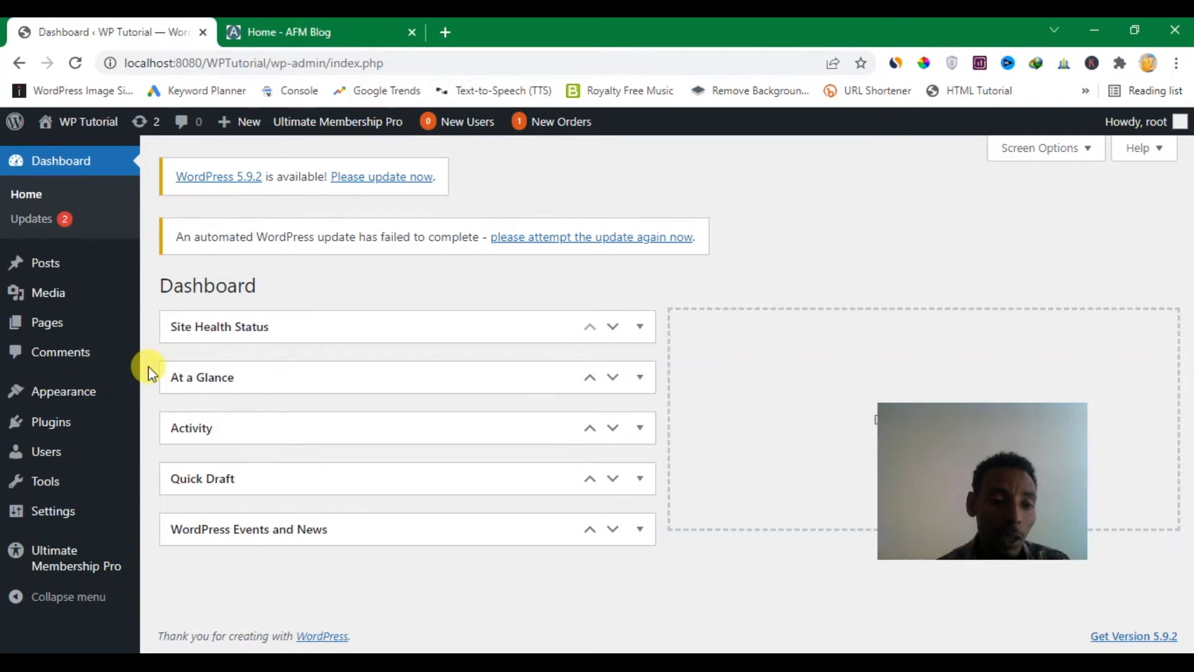
- Open the theme Customizer from the dashboard and go to its Menus section
{"action": "mouse_move", "coordinate": [75, 393]}
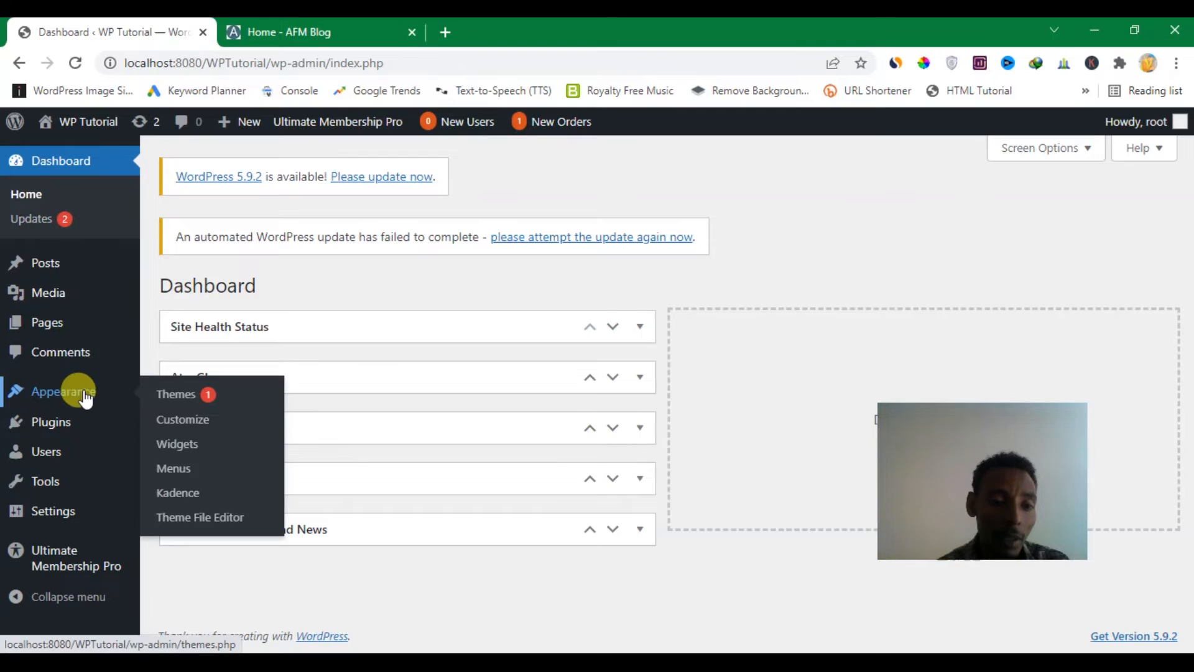
{"action": "left_click", "coordinate": [183, 420]}
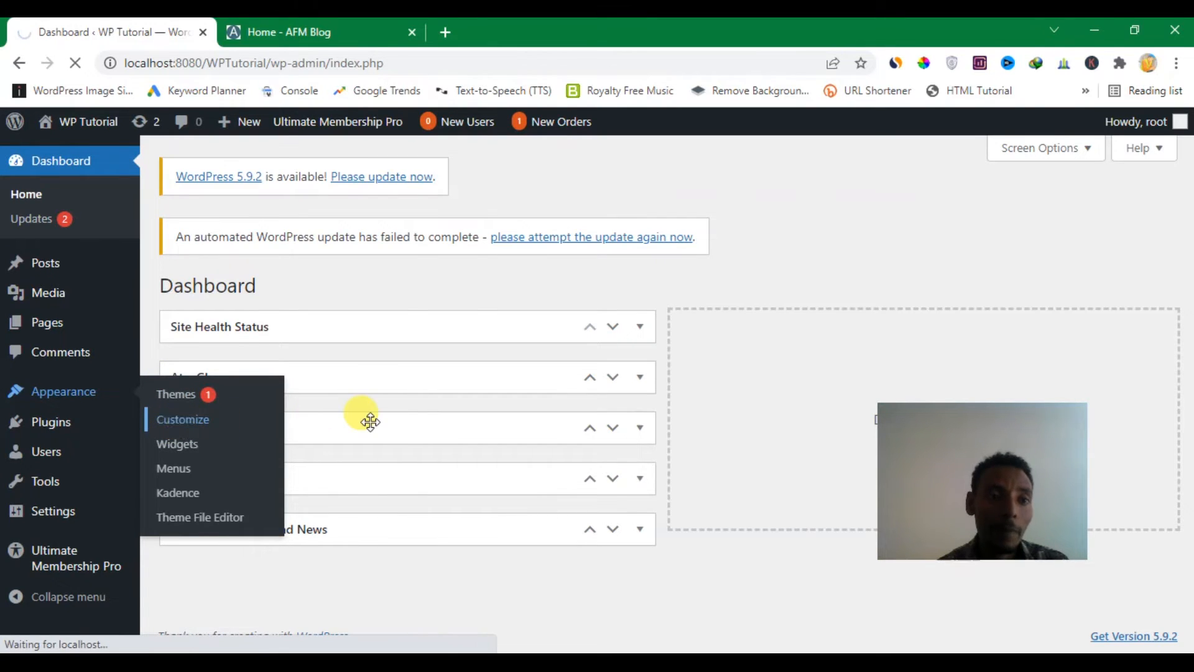
{"action": "left_click_drag", "start_coordinate": [255, 295], "coordinate": [248, 354]}
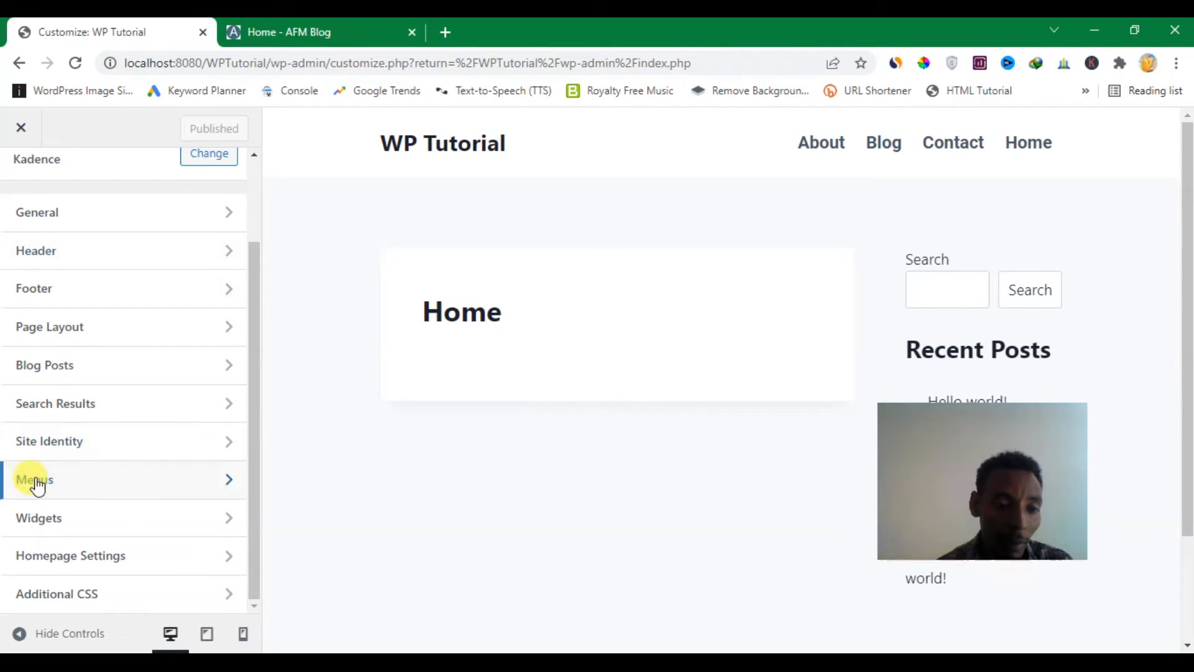
{"action": "scroll", "coordinate": [93, 367], "scroll_direction": "up", "scroll_amount": 3}
{"action": "scroll", "coordinate": [100, 336], "scroll_direction": "down", "scroll_amount": 3}
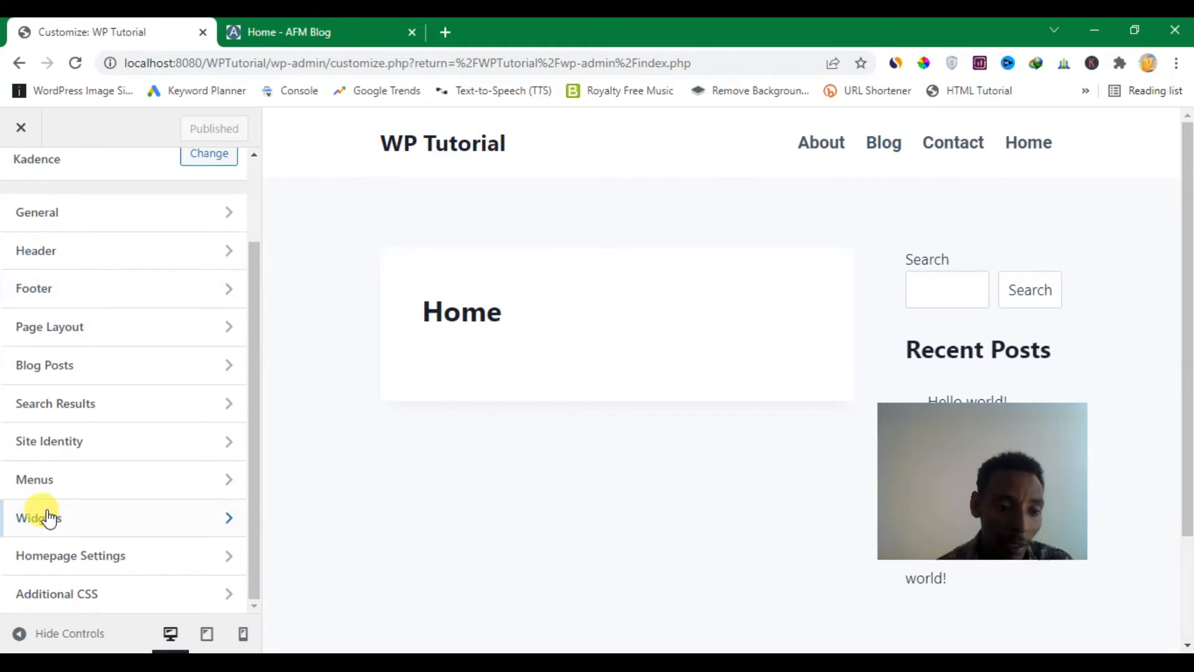
{"action": "left_click", "coordinate": [113, 491]}
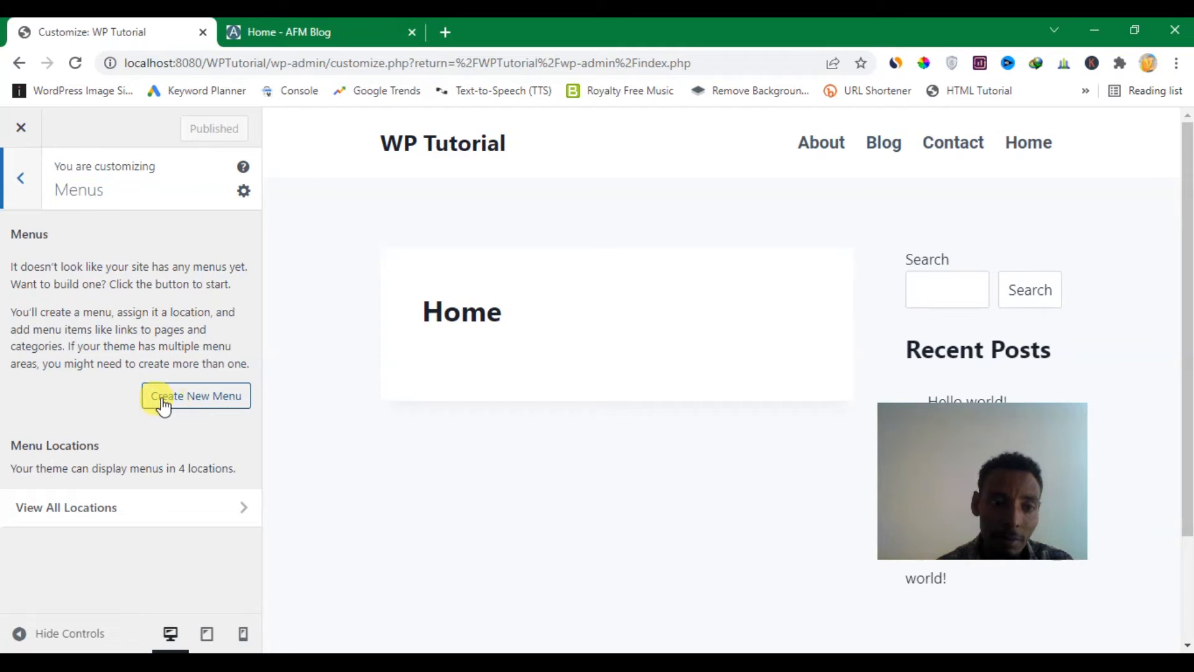
- Create a new menu named Main Menu and assign it to the Primary location
{"action": "left_click", "coordinate": [203, 403]}
{"action": "left_click", "coordinate": [136, 267]}
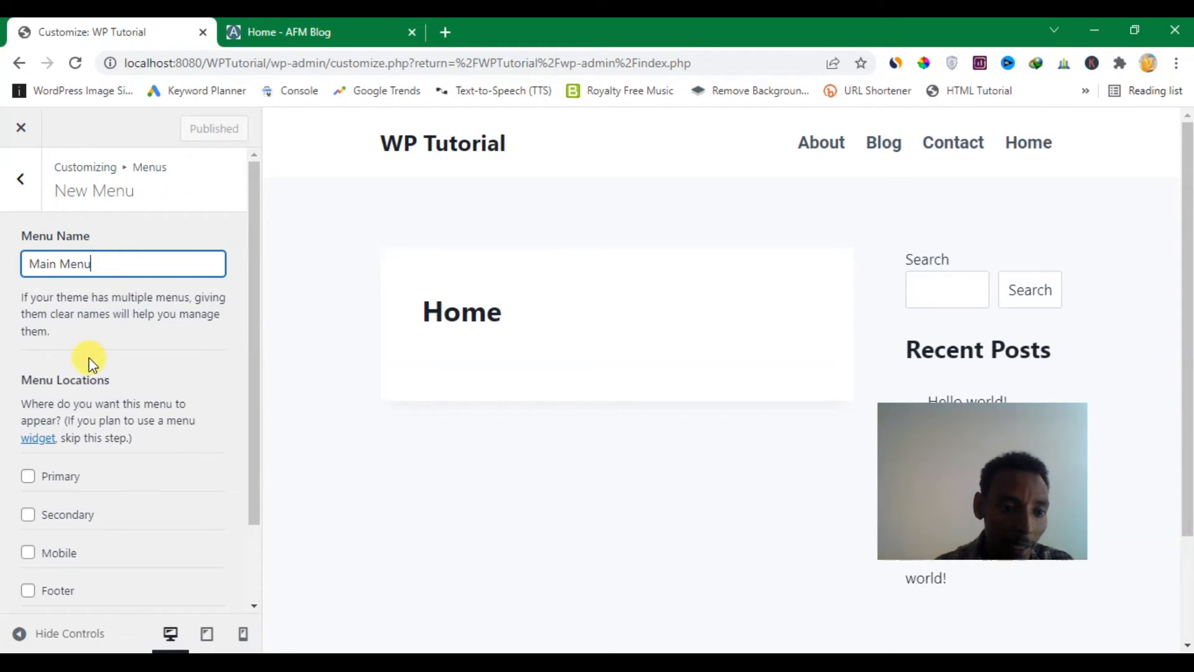
{"action": "scroll", "coordinate": [89, 364], "scroll_direction": "down", "scroll_amount": 2}
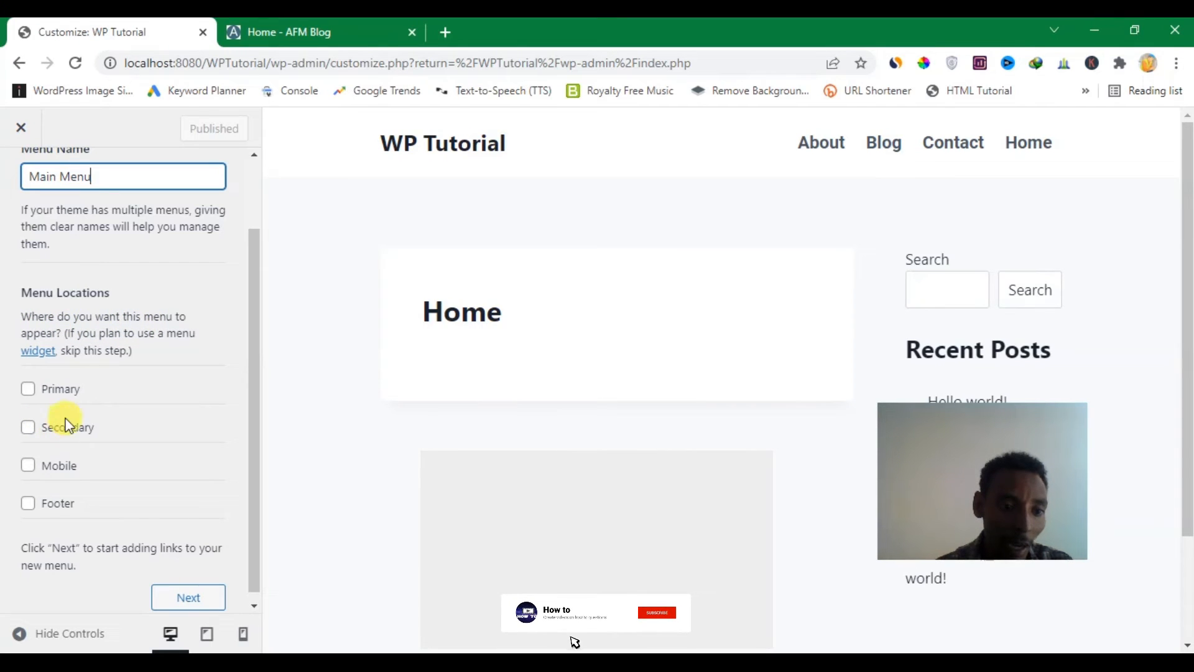
{"action": "left_click", "coordinate": [28, 390]}
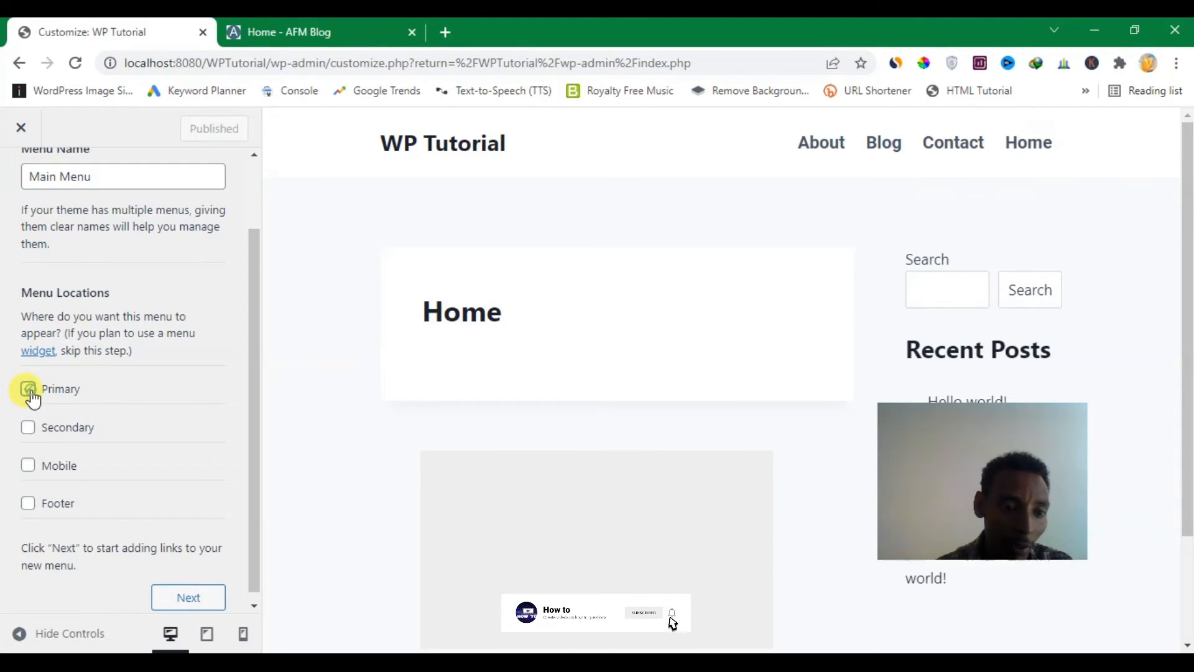
{"action": "scroll", "coordinate": [141, 429], "scroll_direction": "down", "scroll_amount": 1}
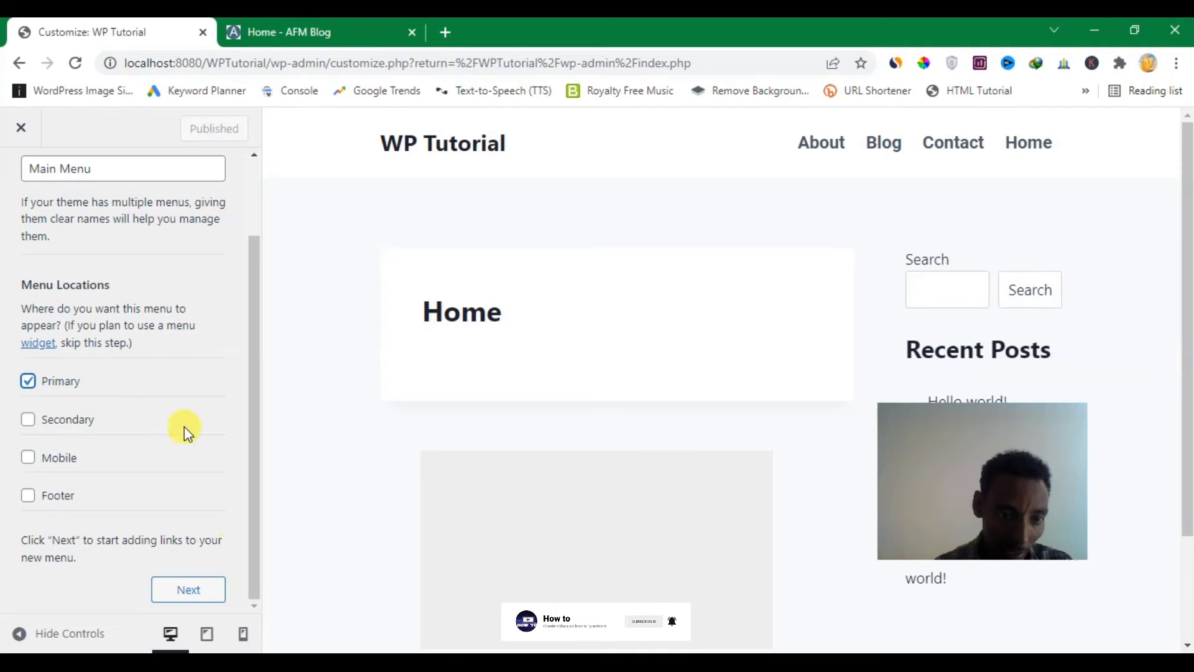
{"action": "left_click", "coordinate": [186, 591]}
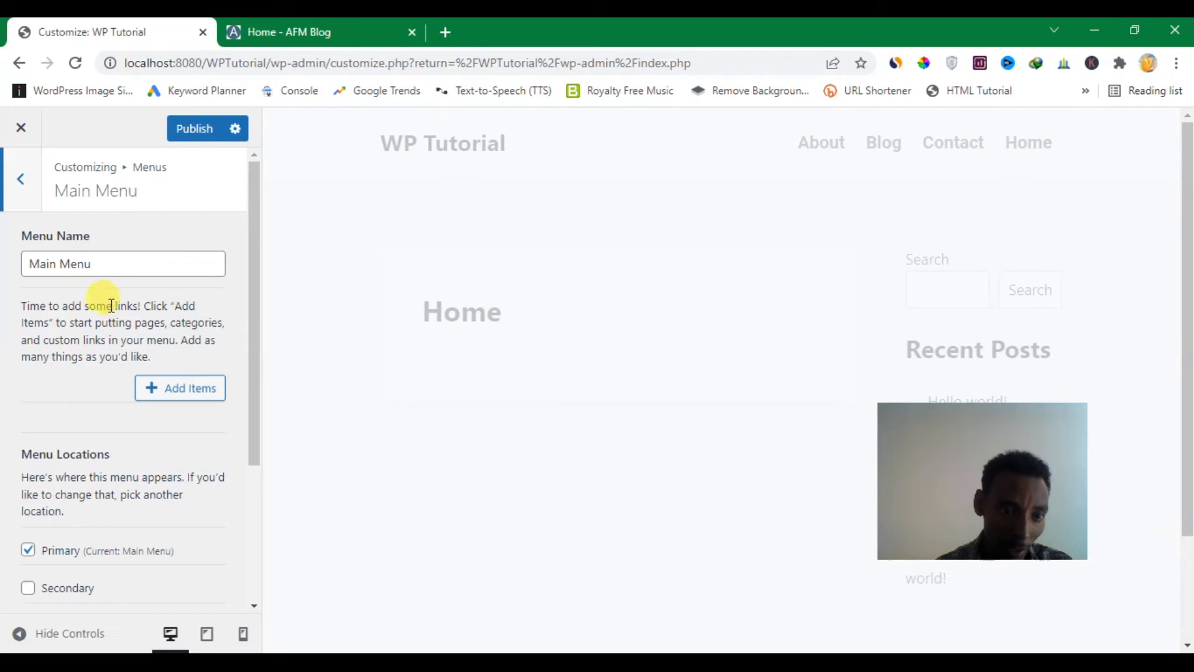
- Add the Blog, About and Contact pages to Main Menu and close the list of available items
{"action": "scroll", "coordinate": [96, 310], "scroll_direction": "down", "scroll_amount": 2}
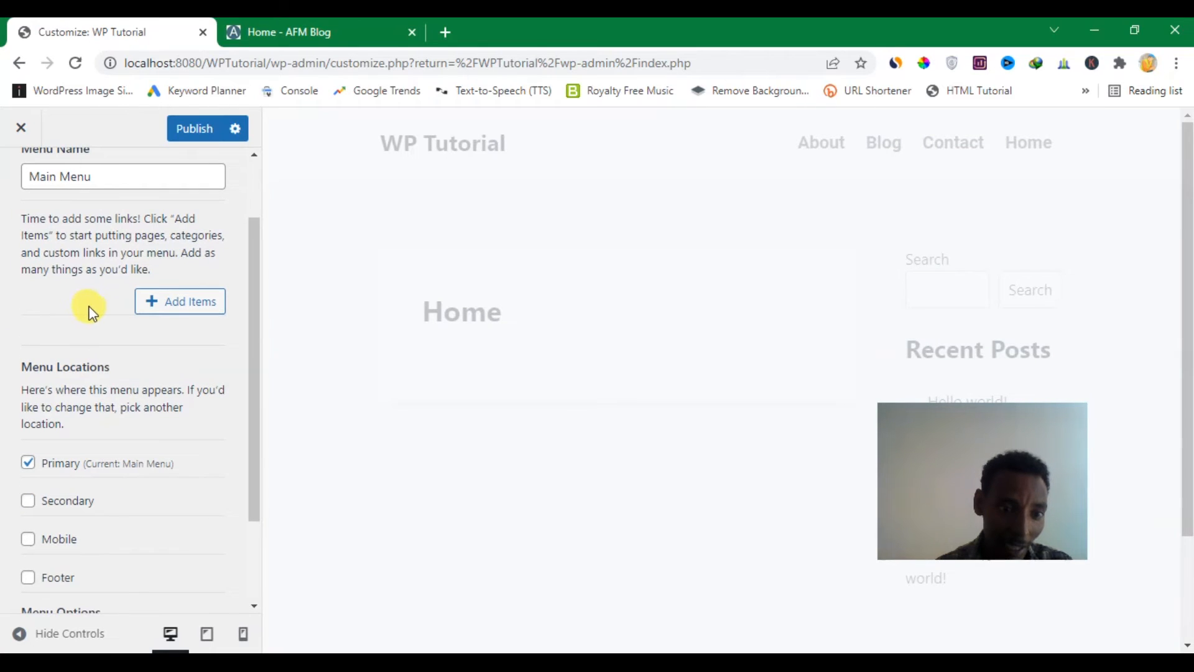
{"action": "left_click", "coordinate": [179, 302]}
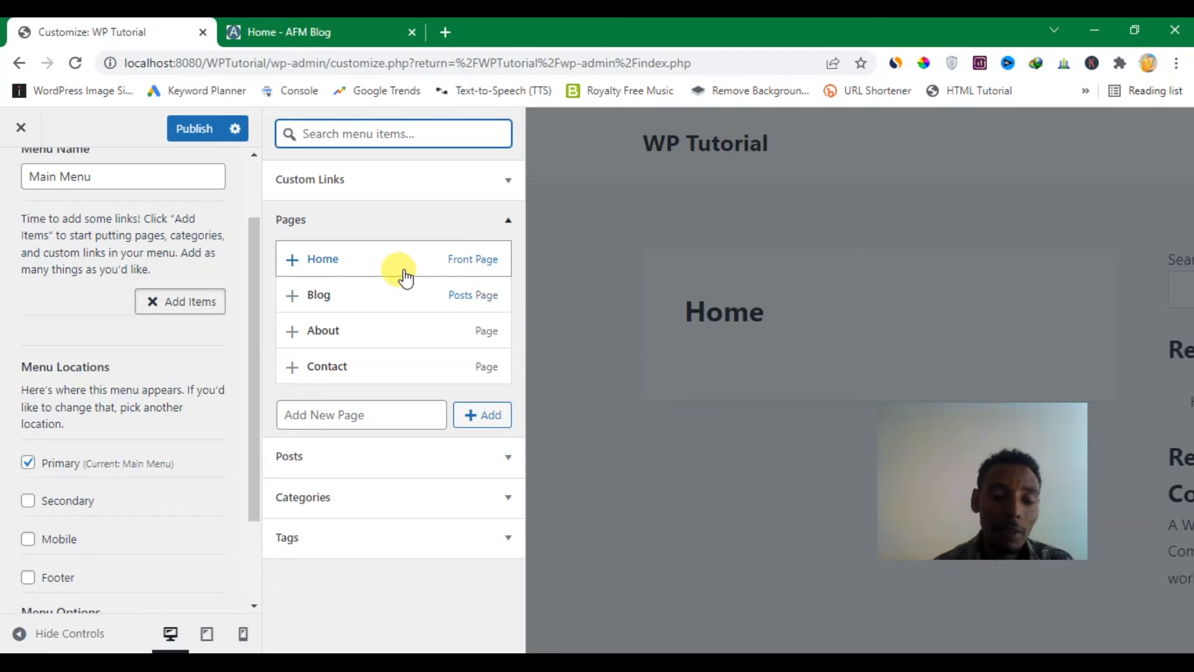
{"action": "left_click", "coordinate": [334, 302]}
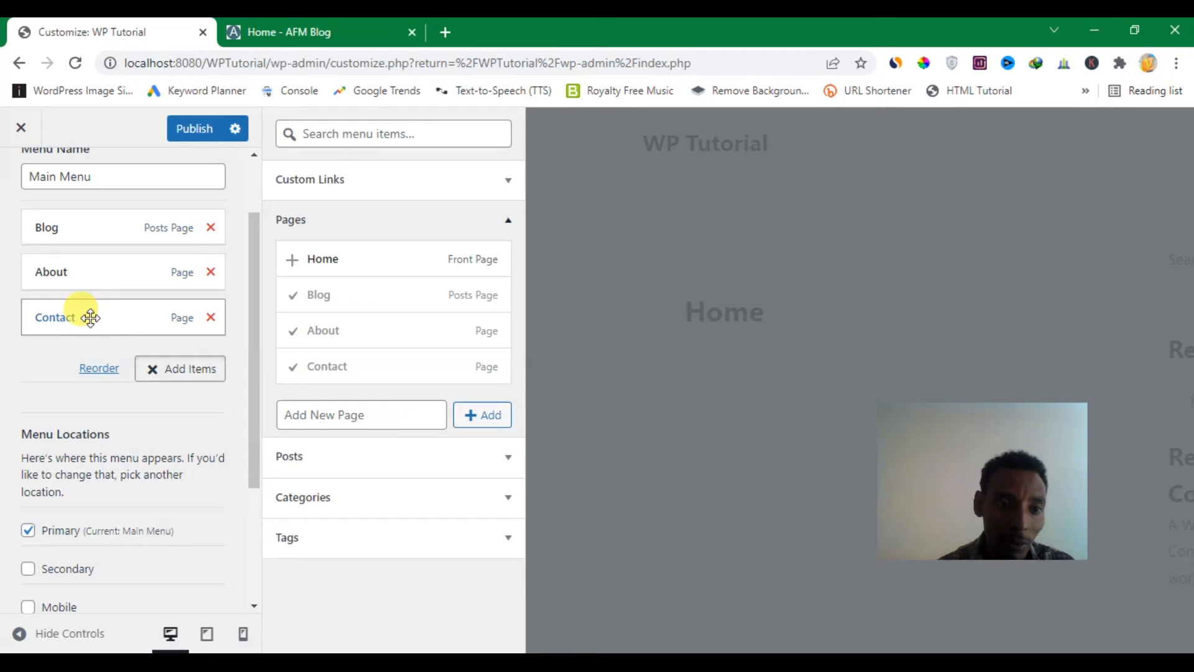
{"action": "left_click", "coordinate": [190, 376]}
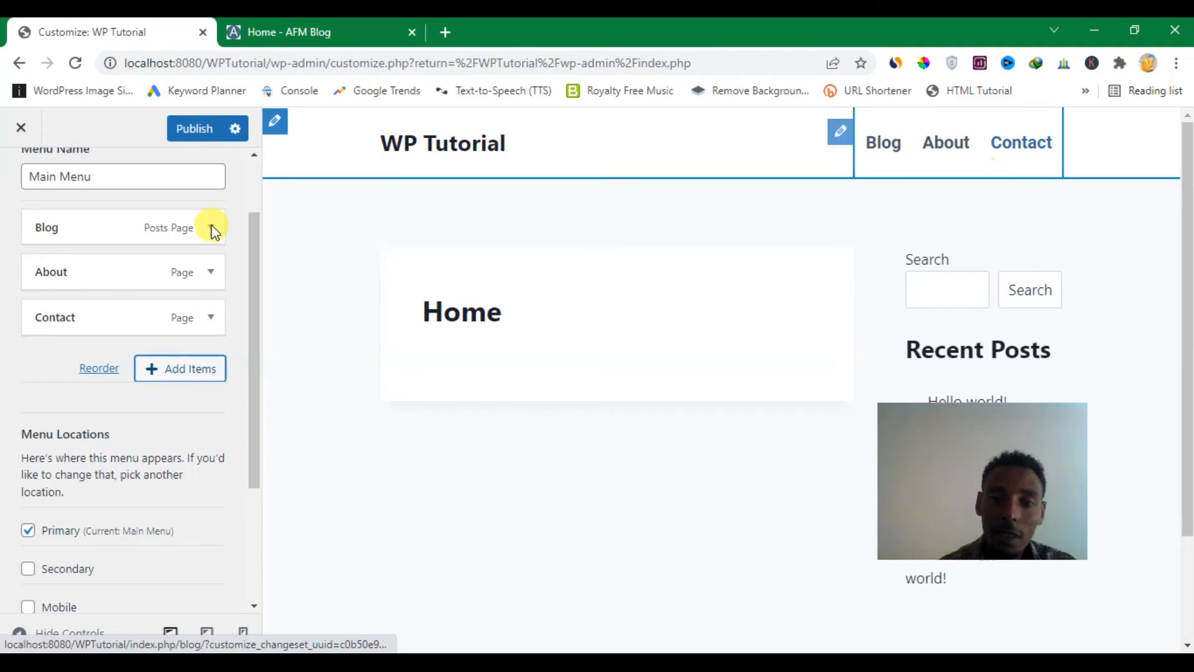
- Reorder the Main Menu items so that Contact comes before About
{"action": "left_click", "coordinate": [97, 373]}
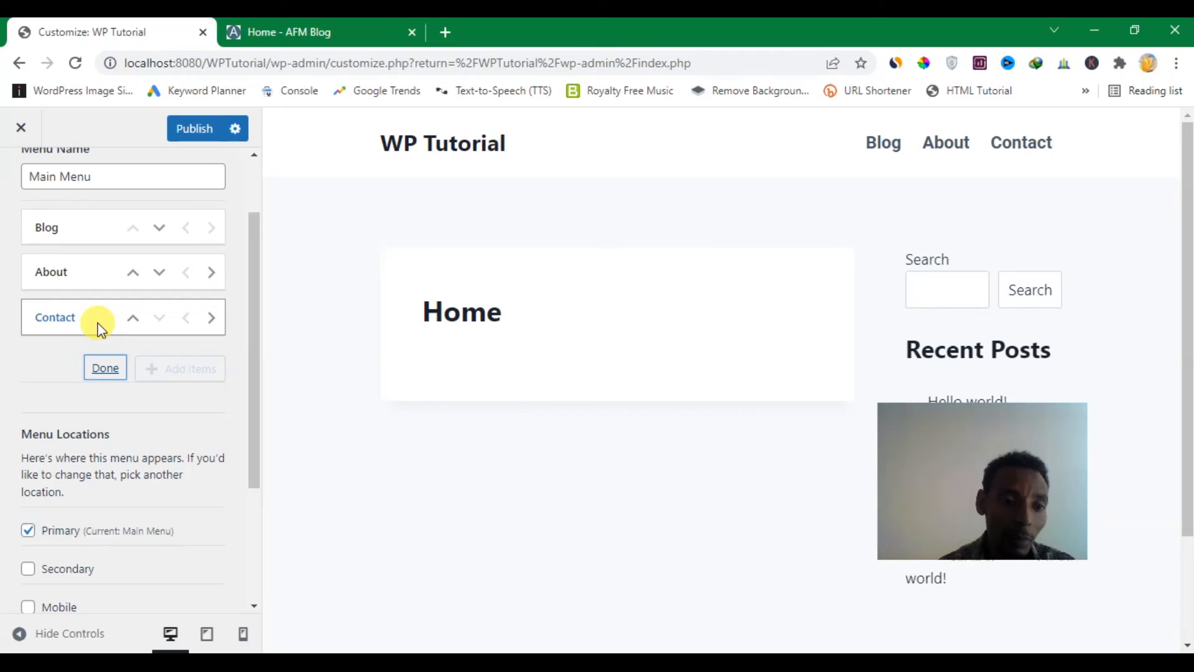
{"action": "left_click", "coordinate": [132, 319]}
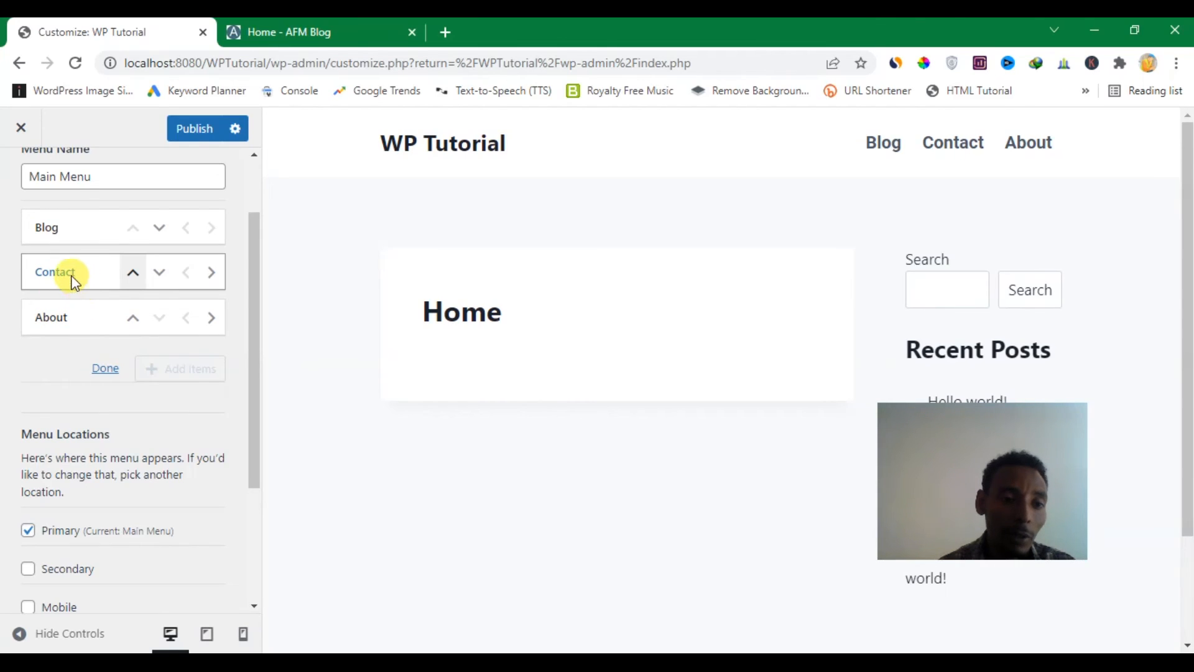
- Nest About as a sub item of Contact, check it in the preview, and return About to the top level
{"action": "left_click", "coordinate": [211, 319]}
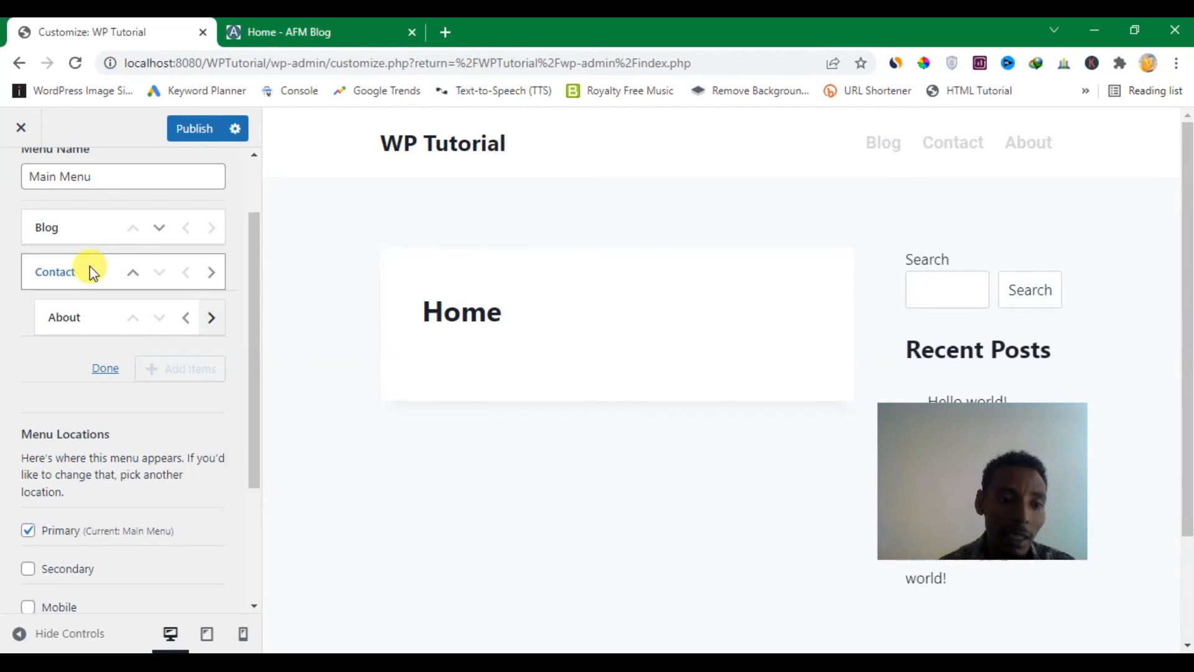
{"action": "mouse_move", "coordinate": [997, 167]}
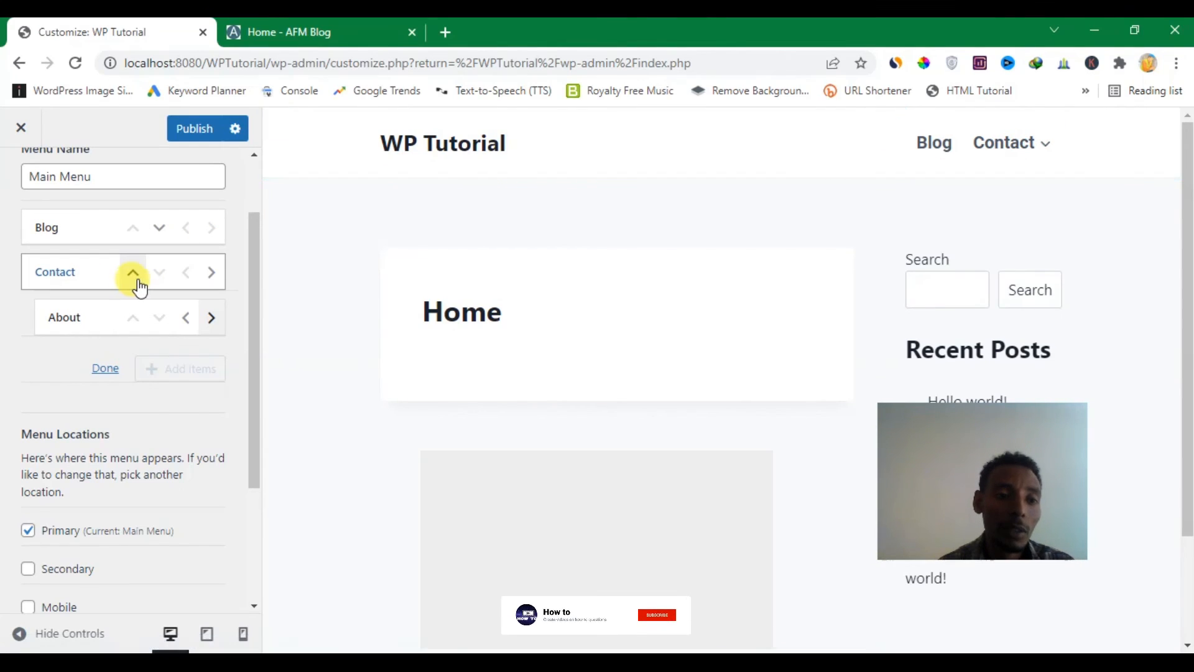
{"action": "left_click", "coordinate": [185, 319]}
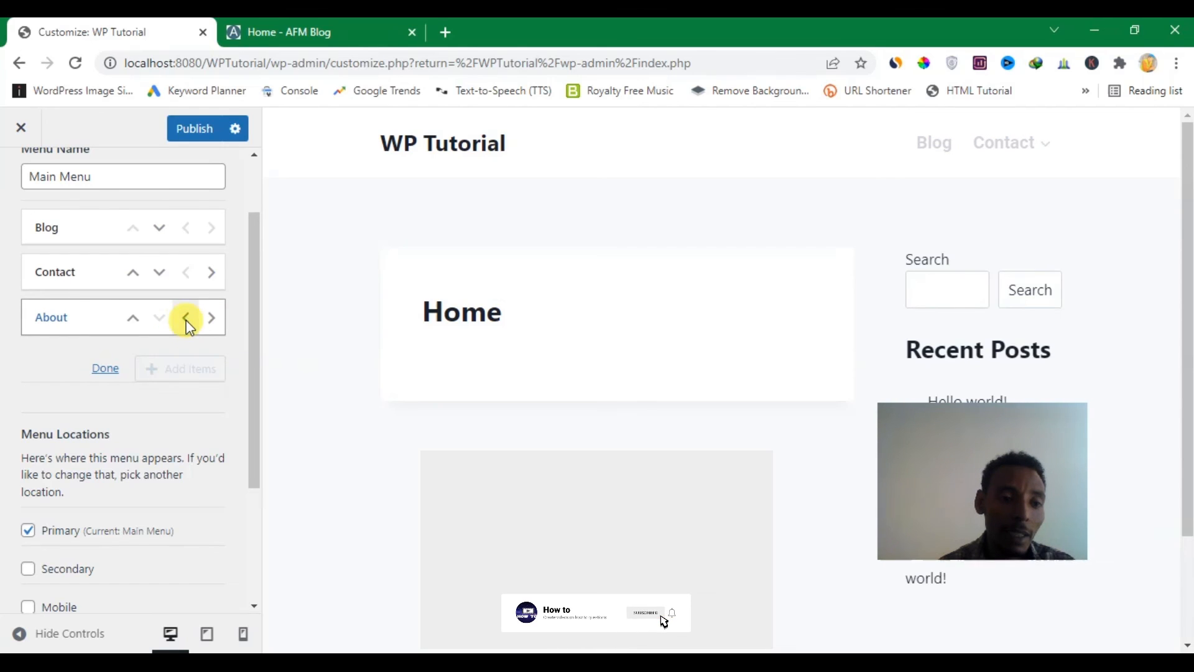
{"action": "scroll", "coordinate": [128, 366], "scroll_direction": "down", "scroll_amount": 3}
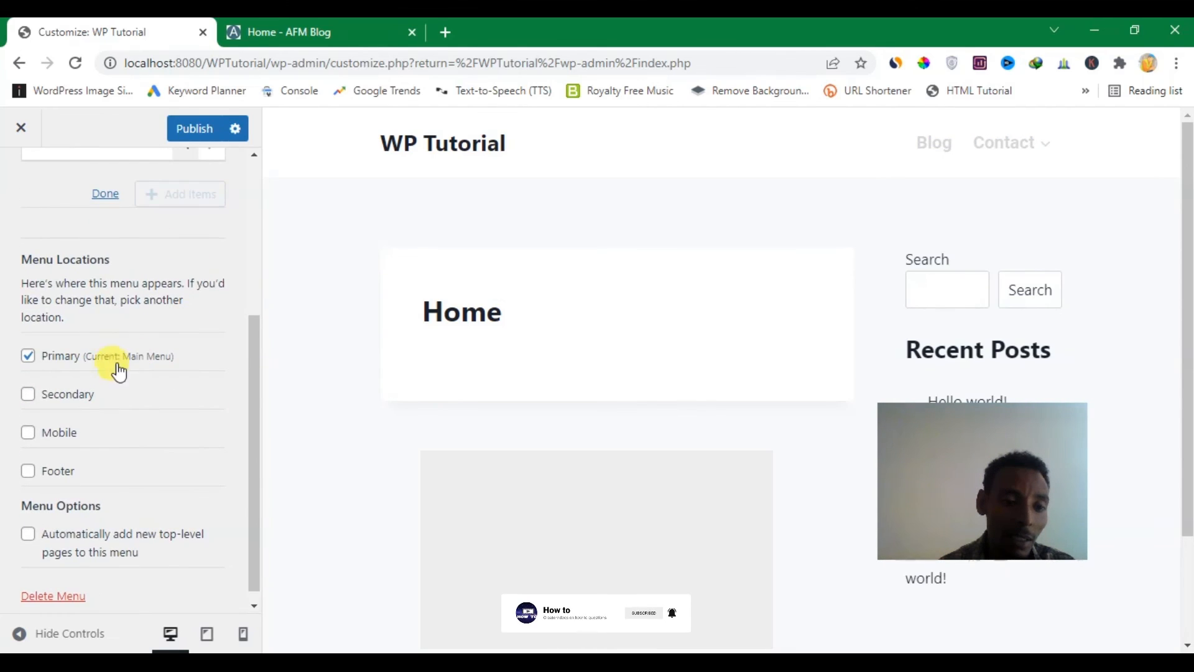
- Finish reordering the Main Menu items, publish the menu changes, and close the Customizer
{"action": "scroll", "coordinate": [152, 365], "scroll_direction": "up", "scroll_amount": 3}
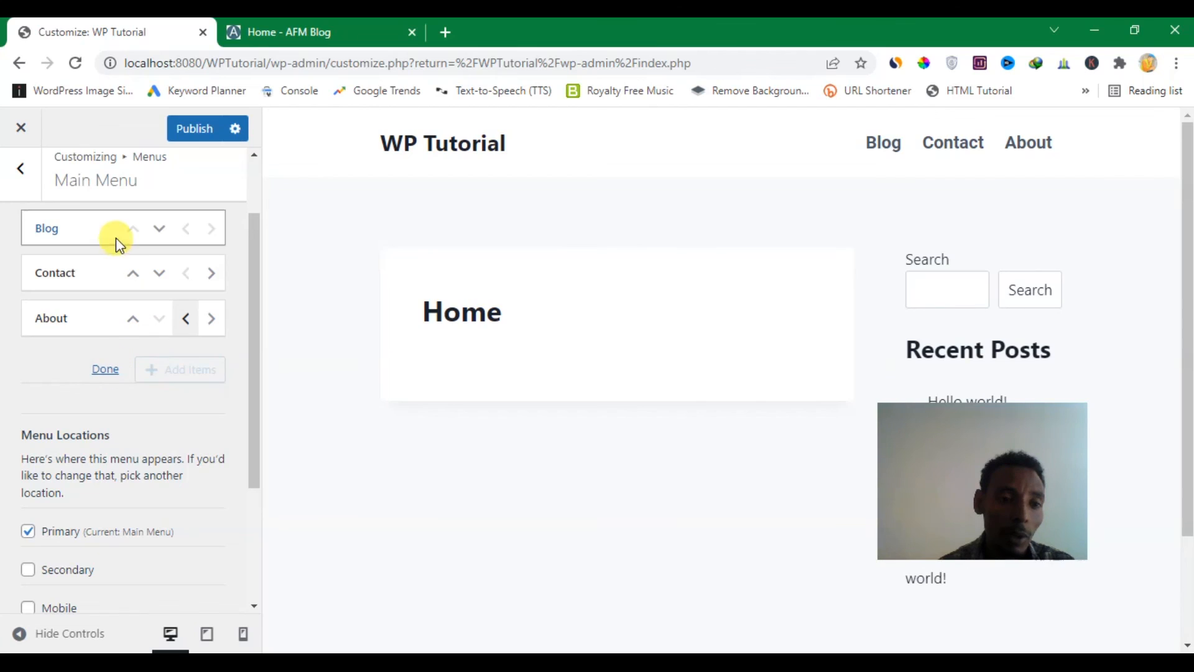
{"action": "left_click", "coordinate": [101, 371]}
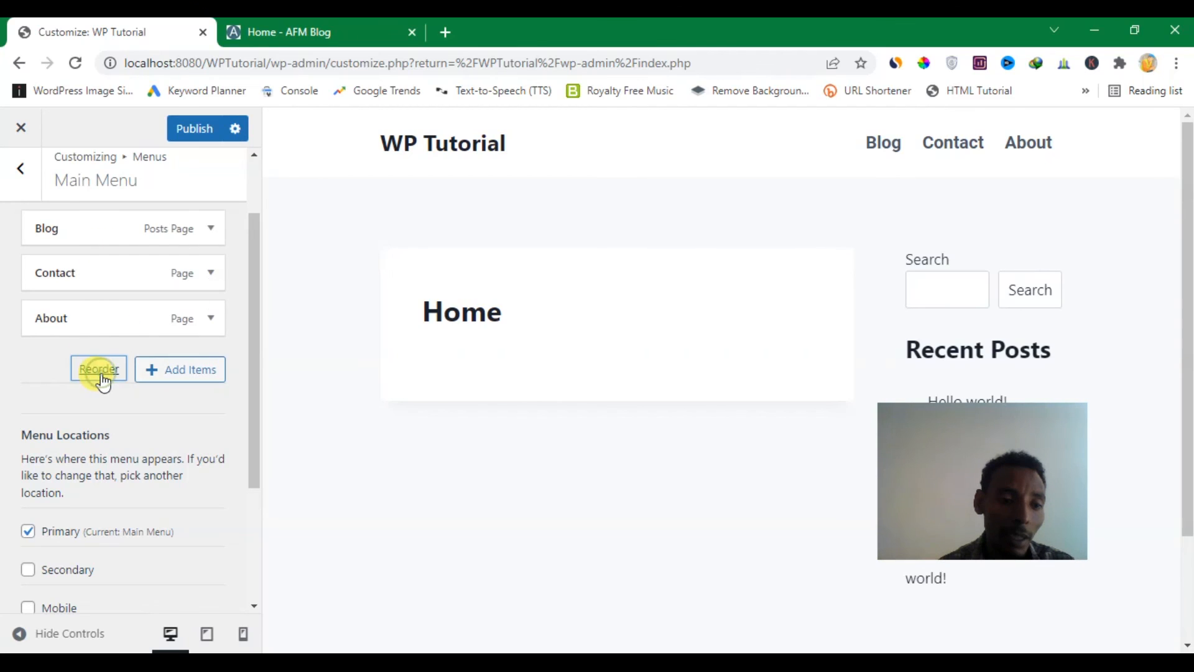
{"action": "left_click", "coordinate": [192, 138]}
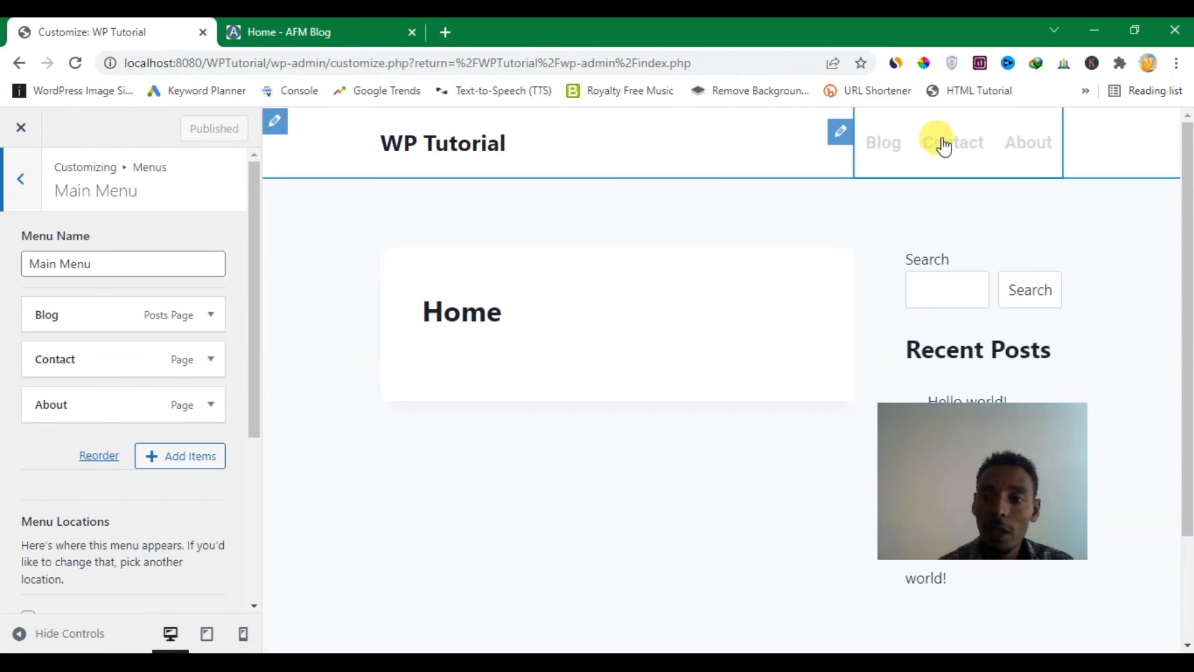
{"action": "left_click", "coordinate": [19, 130]}
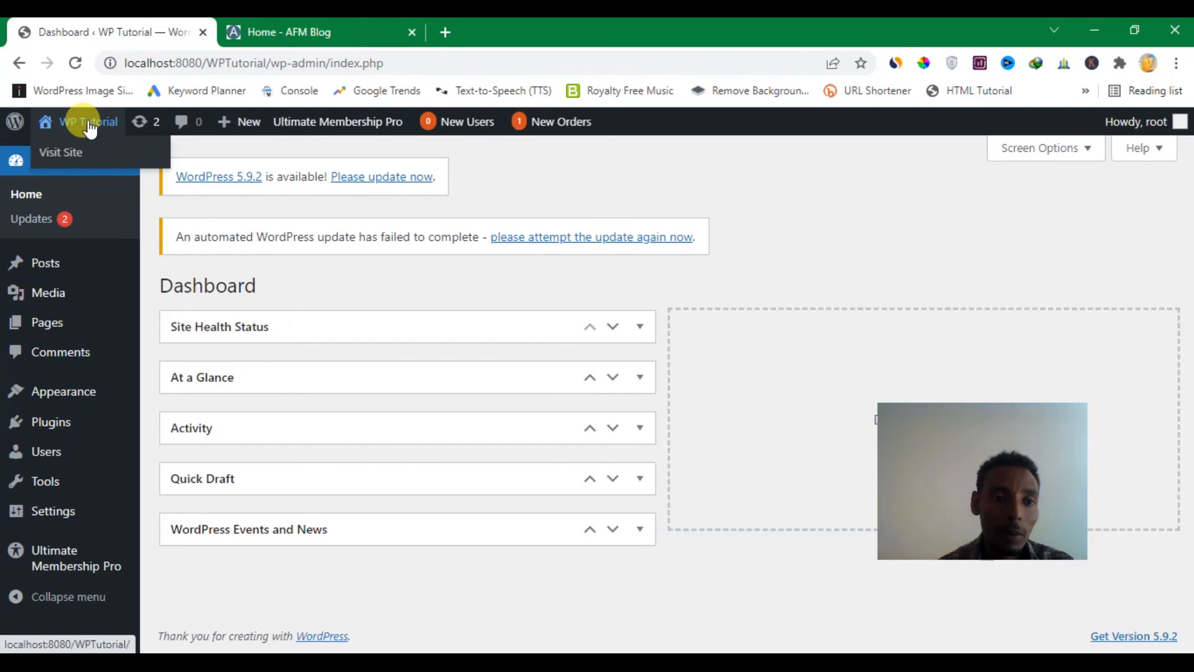
- Open the live WP Tutorial site in a new browser tab and examine the published navigation menu on the home page
{"action": "right_click", "coordinate": [87, 122]}
{"action": "left_click", "coordinate": [102, 135]}
{"action": "left_click", "coordinate": [306, 36]}
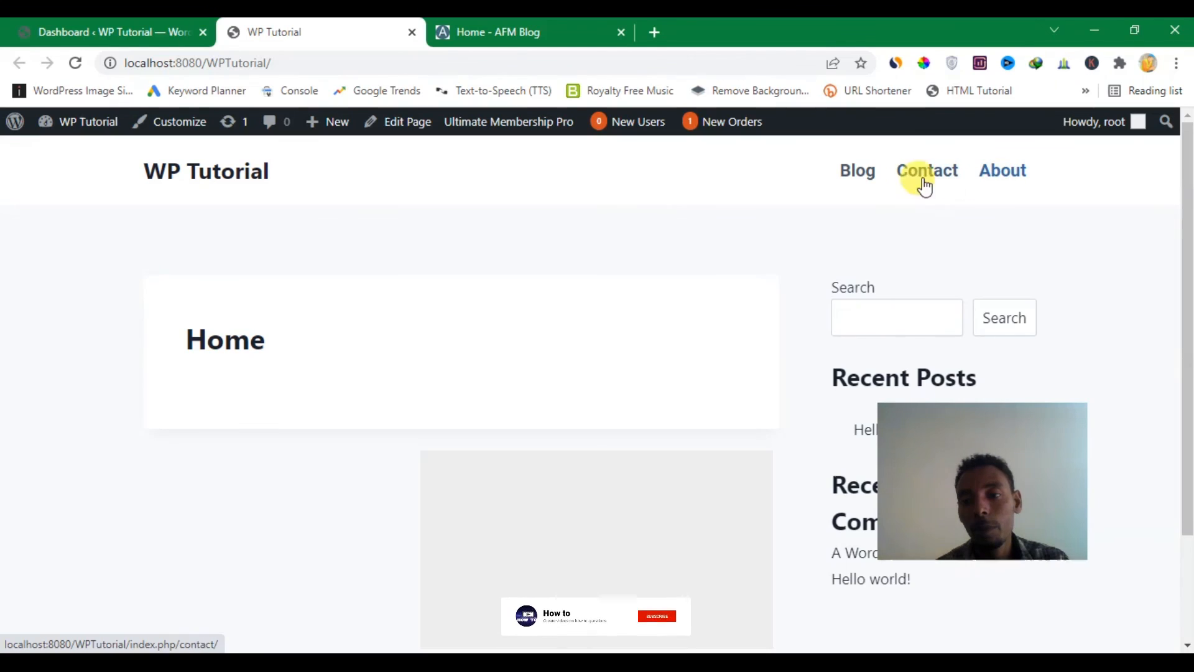
{"action": "scroll", "coordinate": [678, 278], "scroll_direction": "down", "scroll_amount": 1}
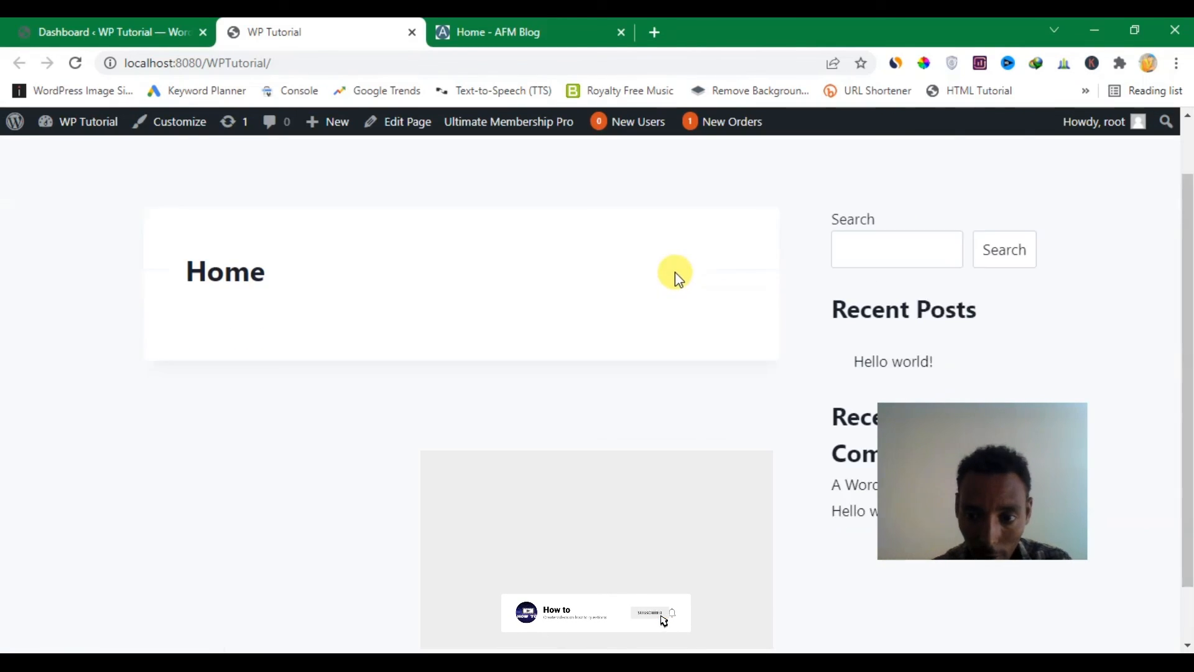
{"action": "scroll", "coordinate": [674, 272], "scroll_direction": "down", "scroll_amount": 1}
{"action": "scroll", "coordinate": [554, 341], "scroll_direction": "up", "scroll_amount": 2}
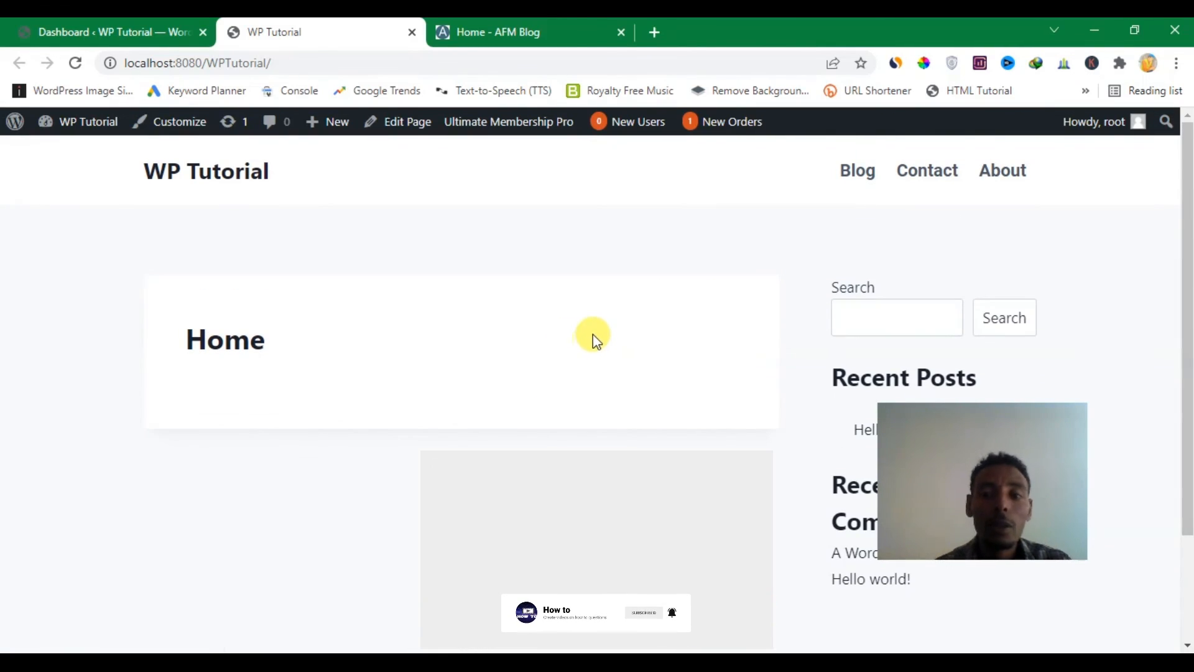